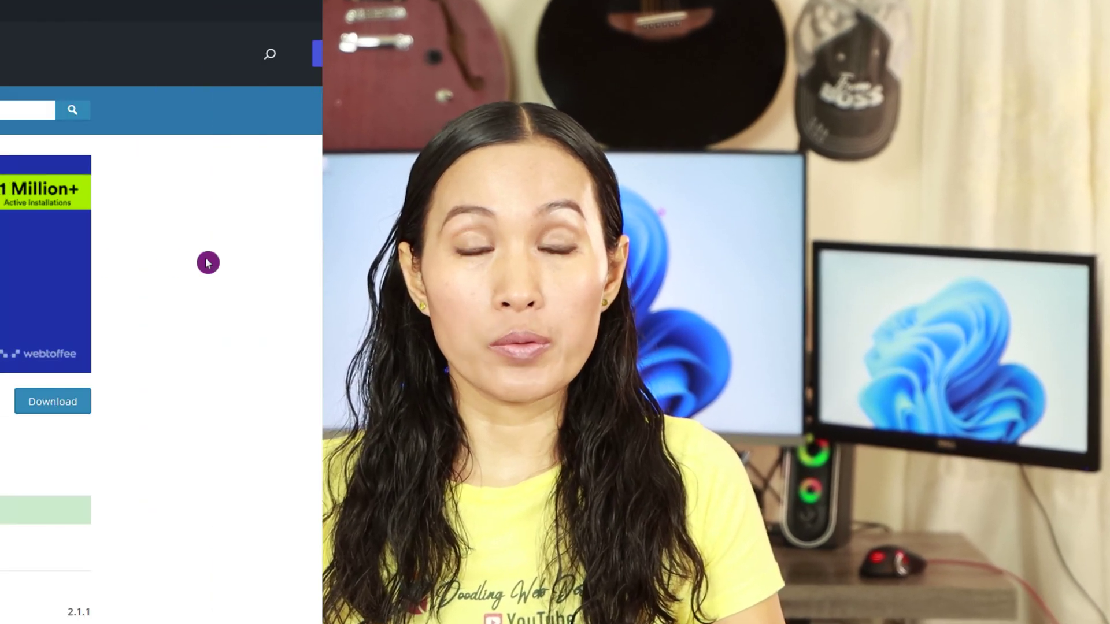
pyautogui.scroll(-1, 994, 263)
pyautogui.scroll(-1, 994, 263)
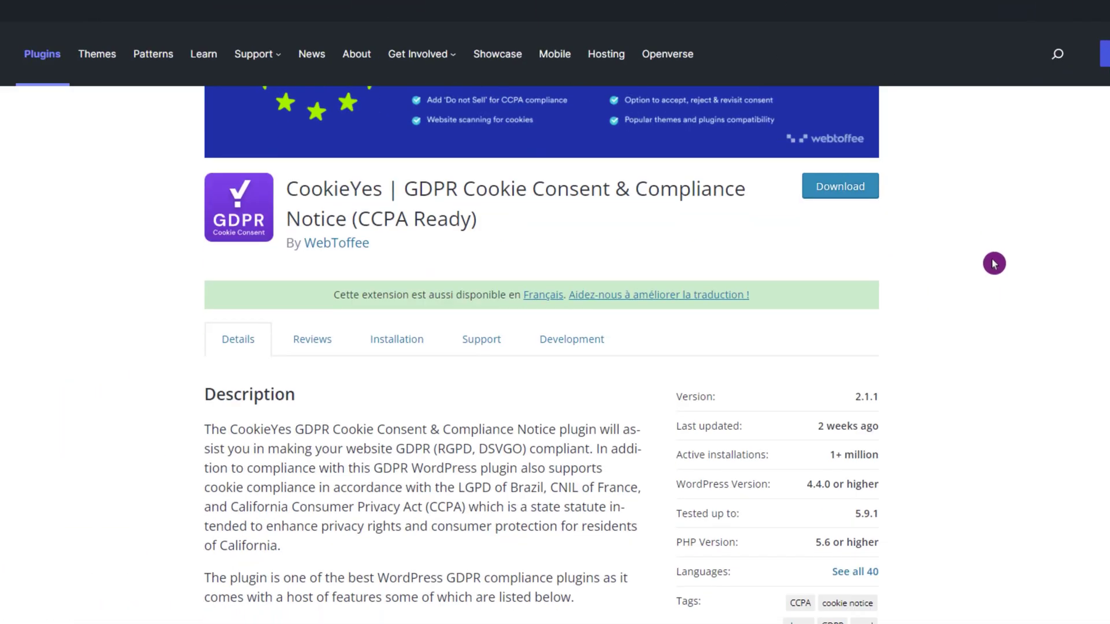
# - Read the CookieYes plugin's Reviews and Installation notes on its WordPress.org page
pyautogui.click(311, 343)
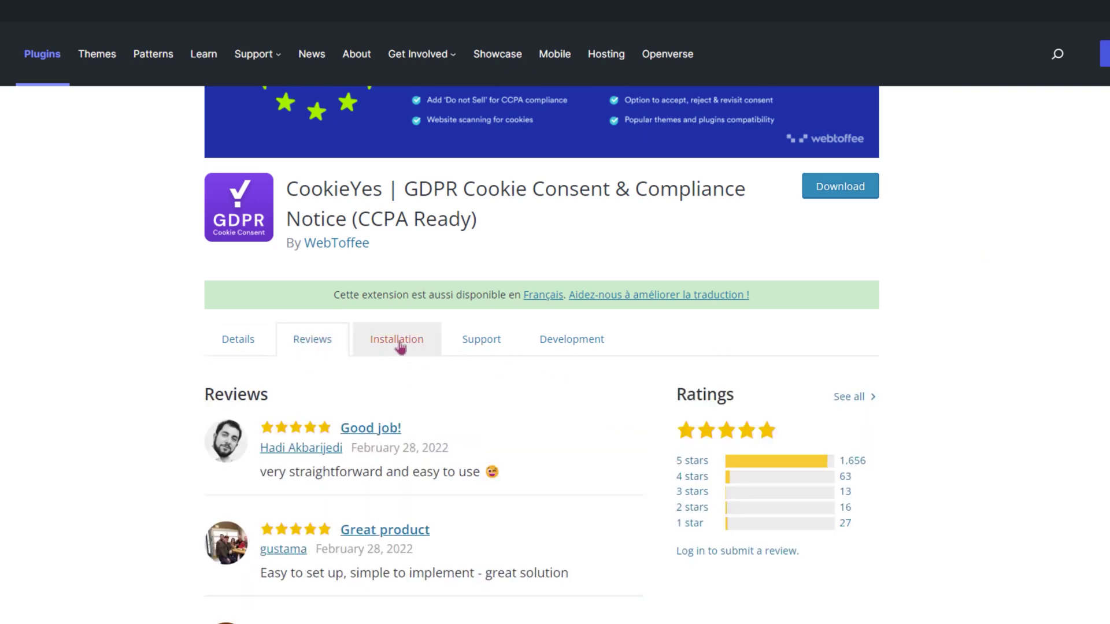
pyautogui.click(399, 344)
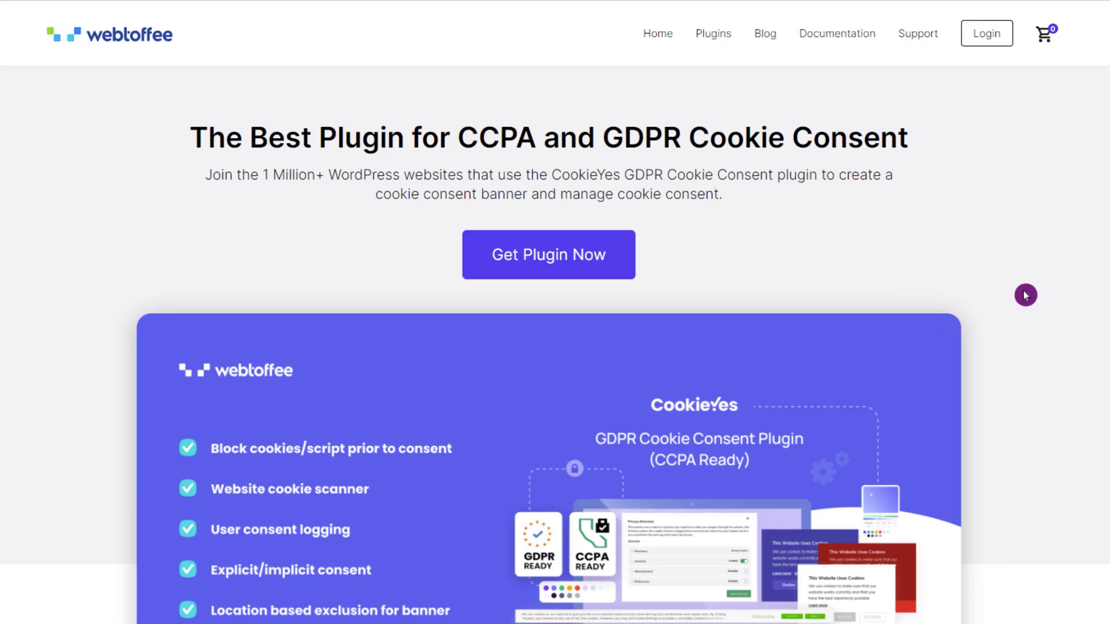
pyautogui.scroll(-2, 1024, 297)
pyautogui.scroll(2, 1024, 297)
pyautogui.scroll(-1, 1043, 309)
pyautogui.scroll(-2, 1042, 311)
pyautogui.scroll(-2, 1042, 311)
pyautogui.scroll(-3, 1042, 312)
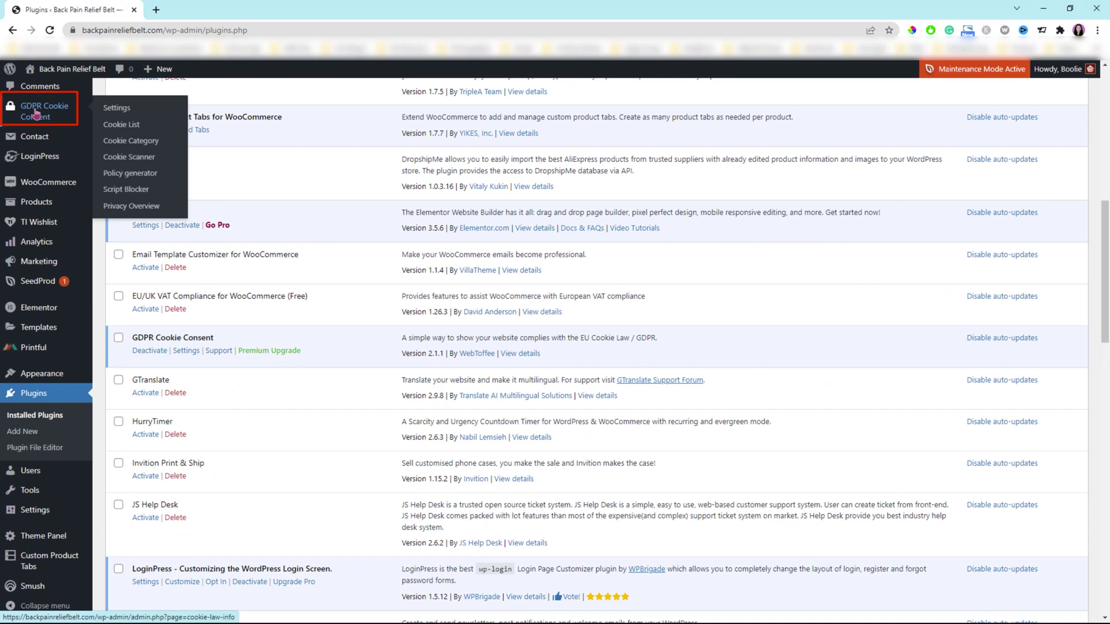
# - Go to the GDPR Cookie Consent Cookie Scanner page and start Connect & scan
pyautogui.click(36, 114)
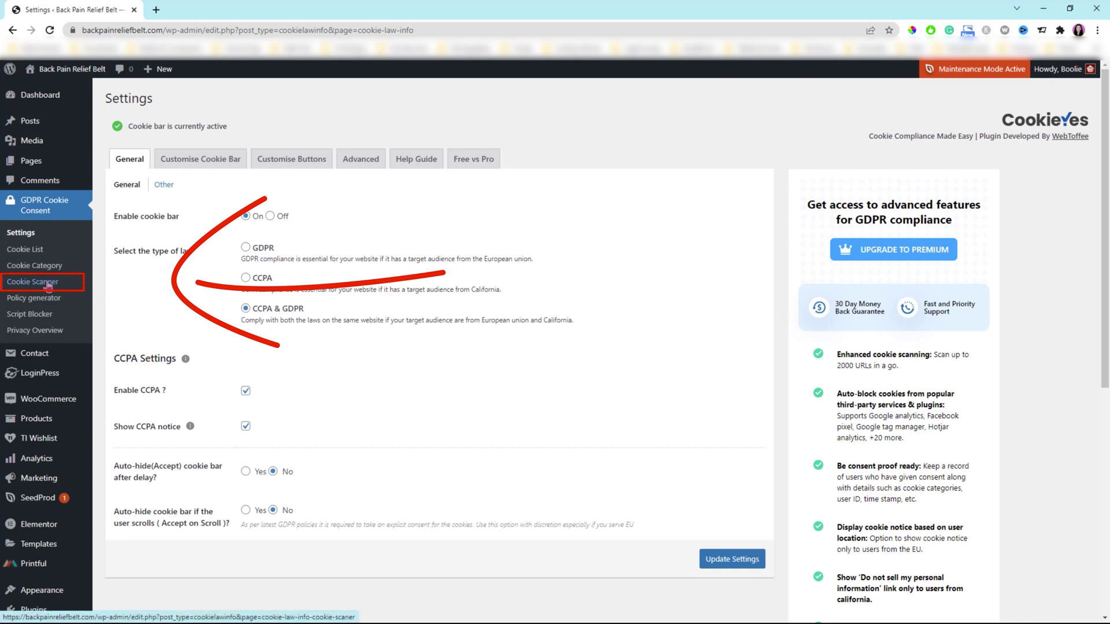
pyautogui.click(48, 285)
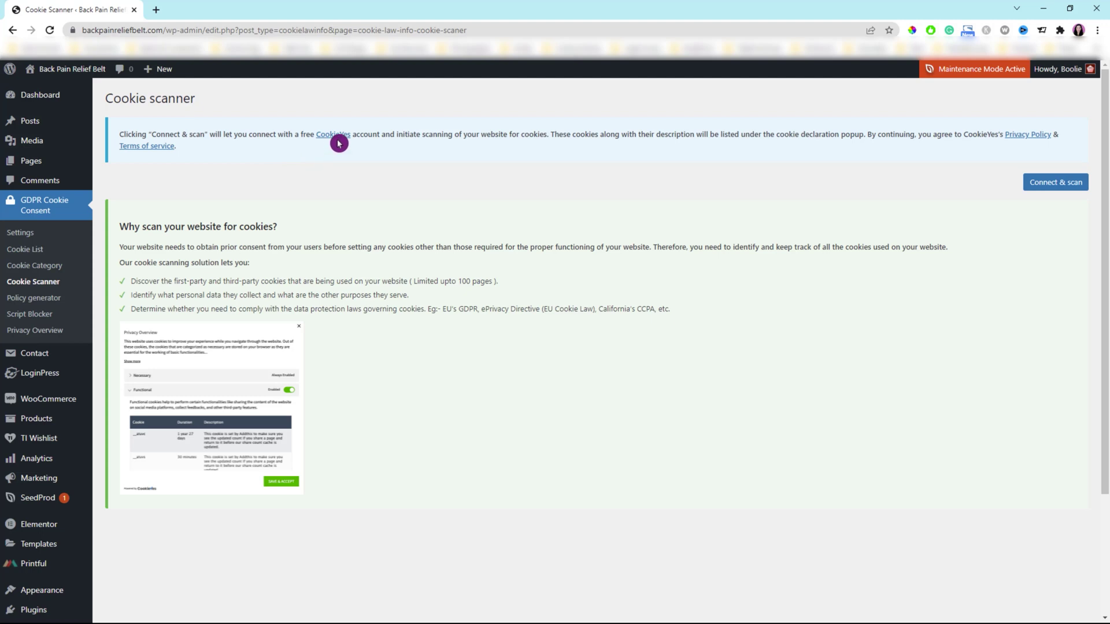
pyautogui.moveTo(558, 184); pyautogui.dragTo(831, 183)
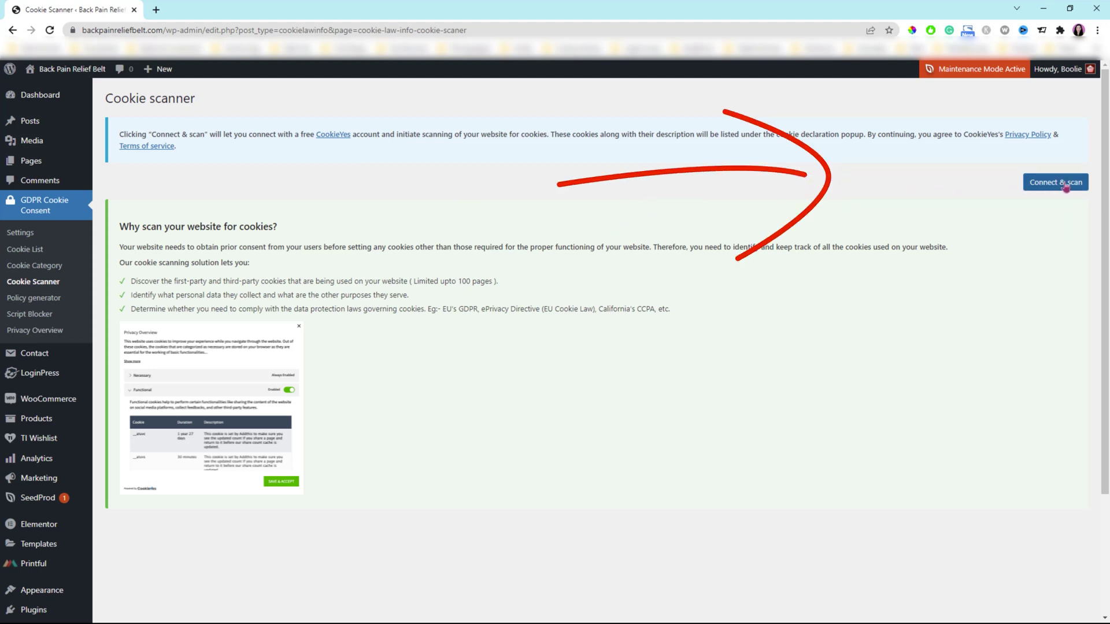
pyautogui.click(1065, 187)
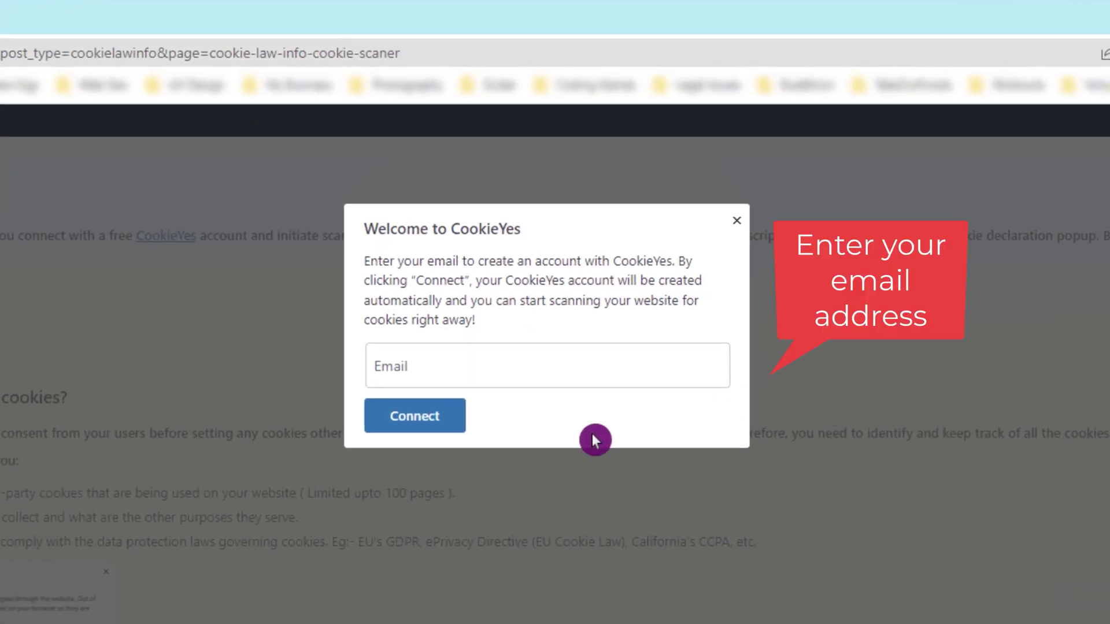
# - Enter the account email in the Welcome to CookieYes dialog and submit it
pyautogui.click(437, 356)
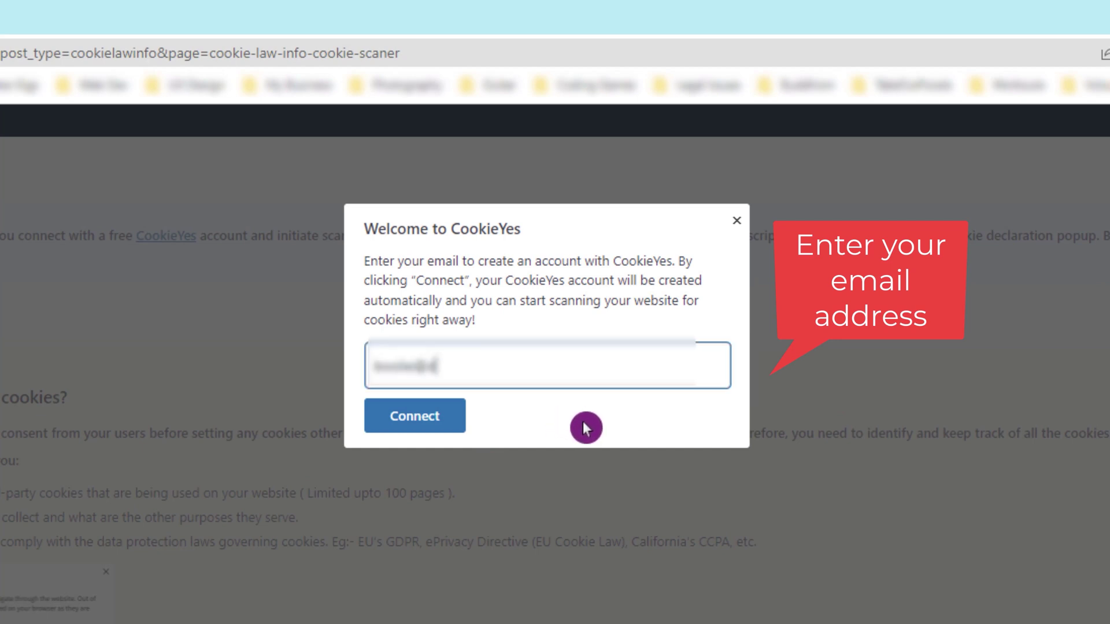
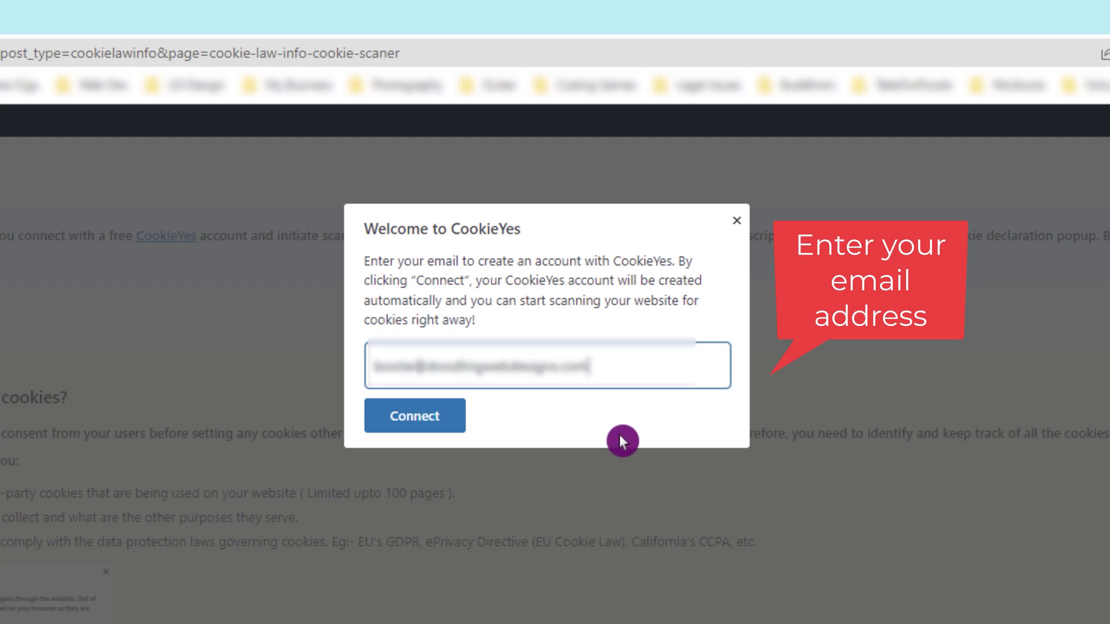
pyautogui.click(412, 423)
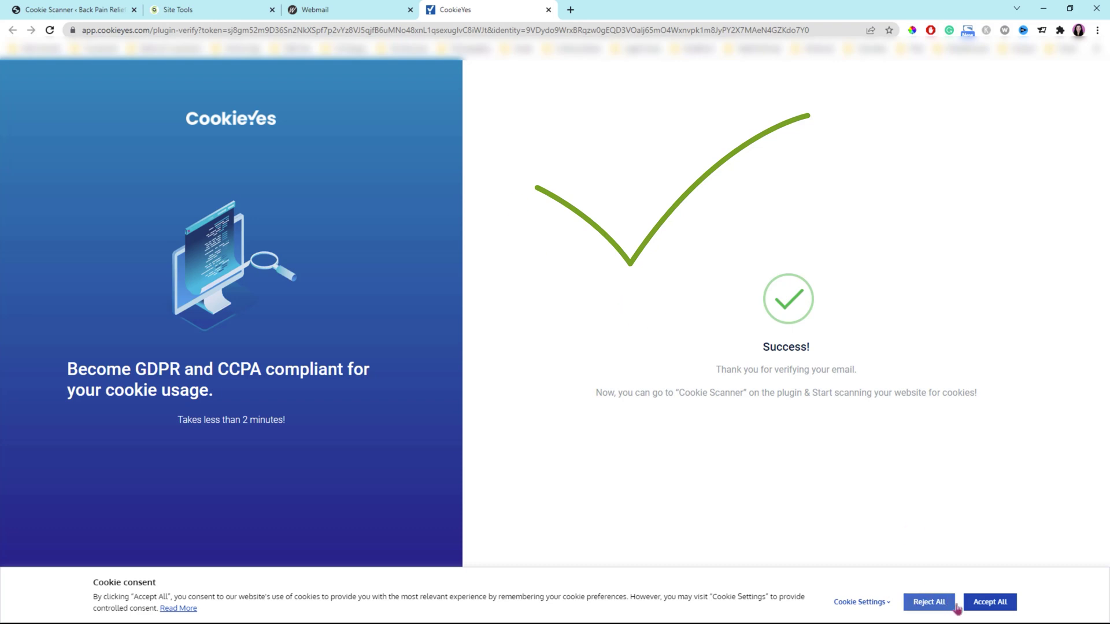
# - Accept all cookies on the CookieYes site and close the verification link notice
pyautogui.click(987, 602)
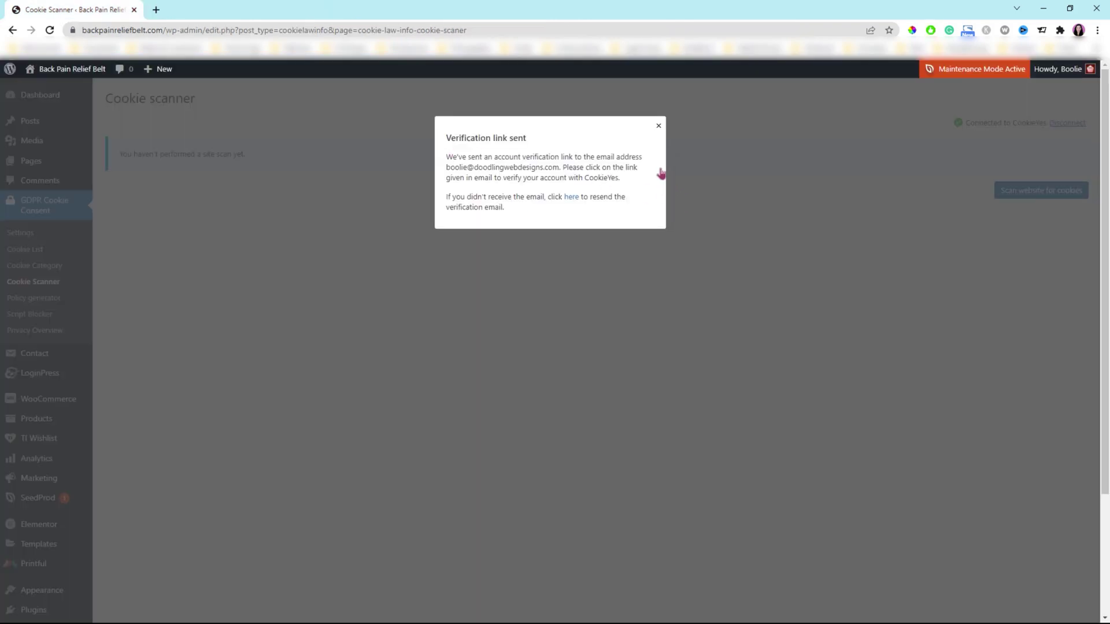
pyautogui.click(658, 130)
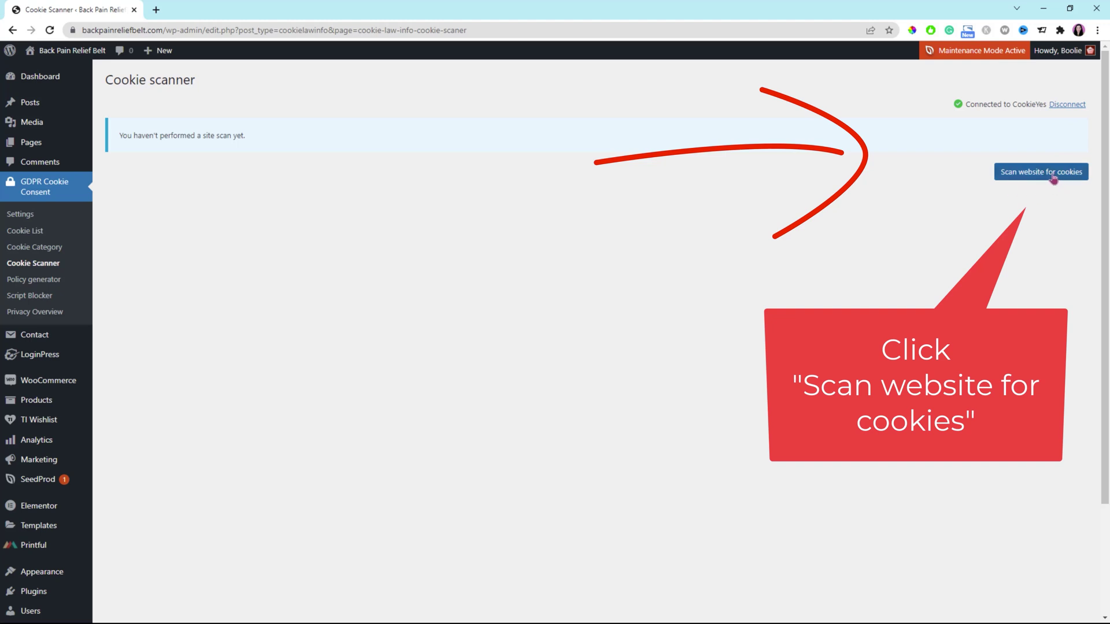
# - Launch the website cookie scan and dismiss the scan-started notice
pyautogui.click(1053, 177)
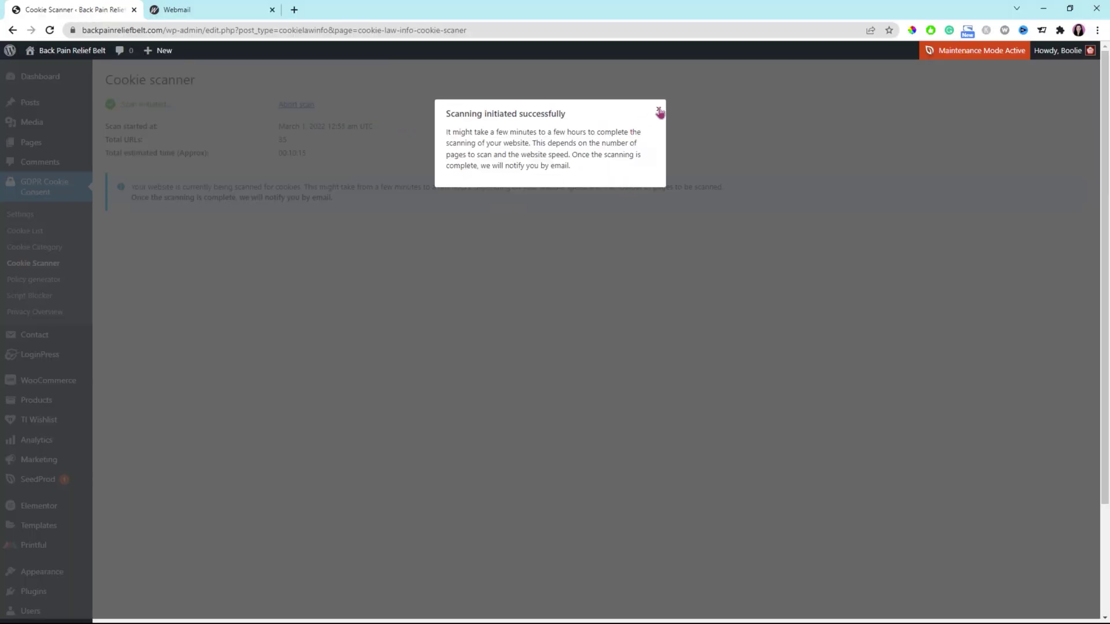
pyautogui.click(659, 113)
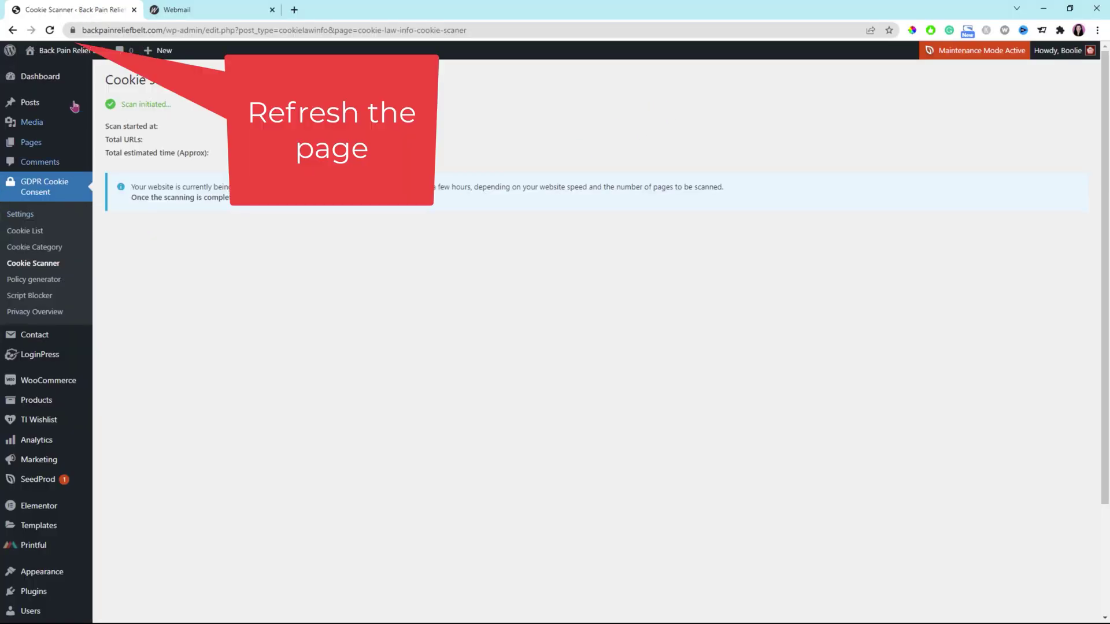
# - Reload the Cookie Scanner page to show 35 URLs scanned and no cookies found
pyautogui.click(49, 33)
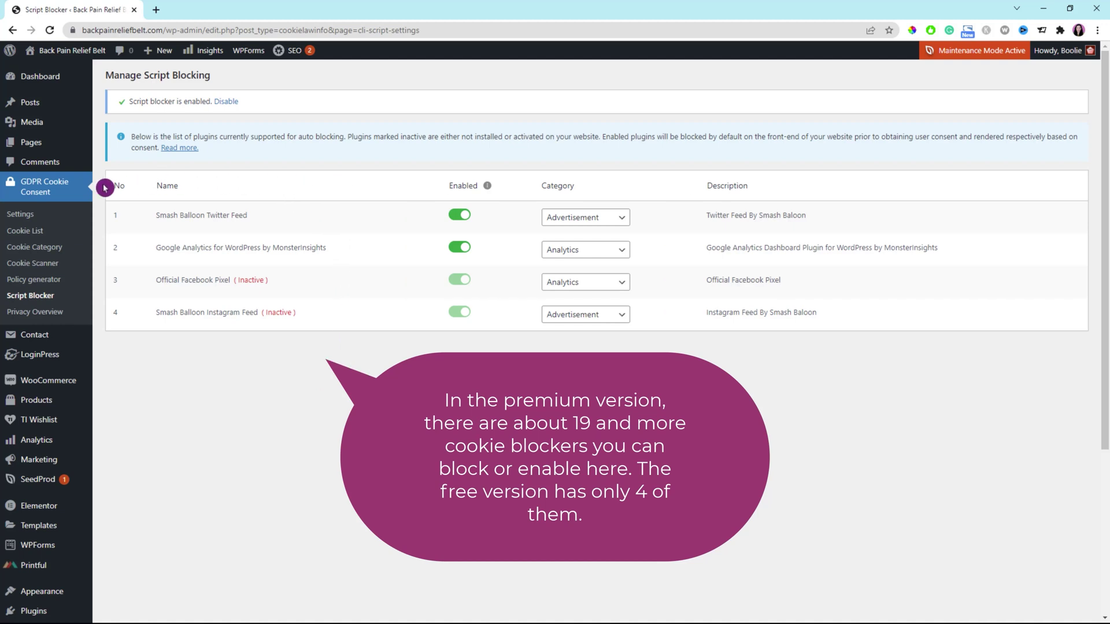
# - Return from Script Blocker to the GDPR Cookie Consent general Settings page
pyautogui.click(28, 220)
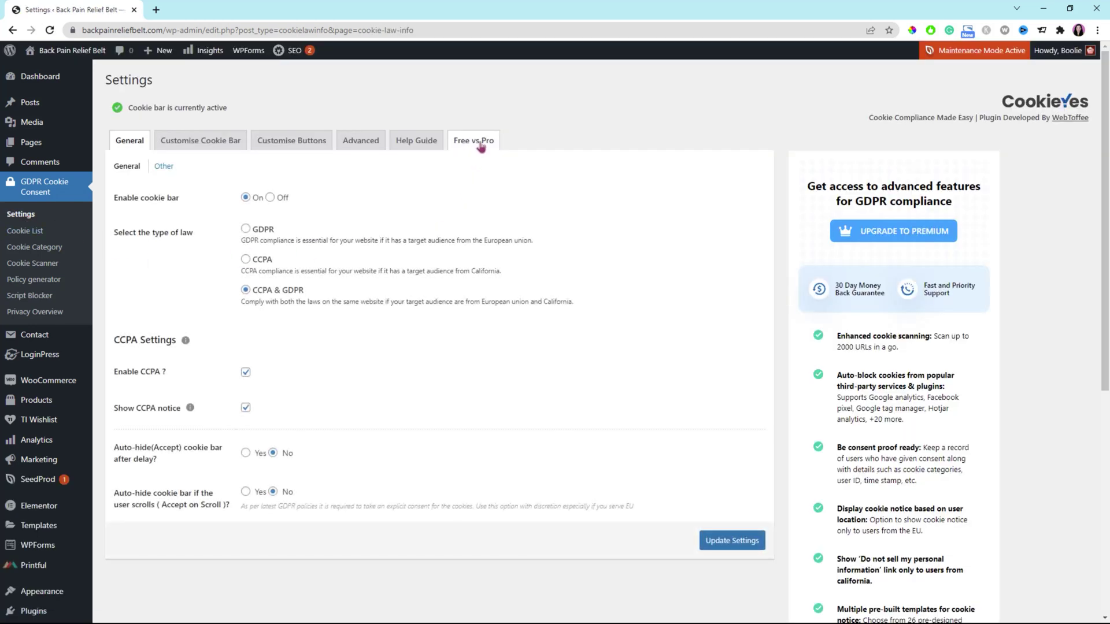
# - Compare free and premium features, then highlight the Single Site yearly price on the pricing page
pyautogui.click(476, 146)
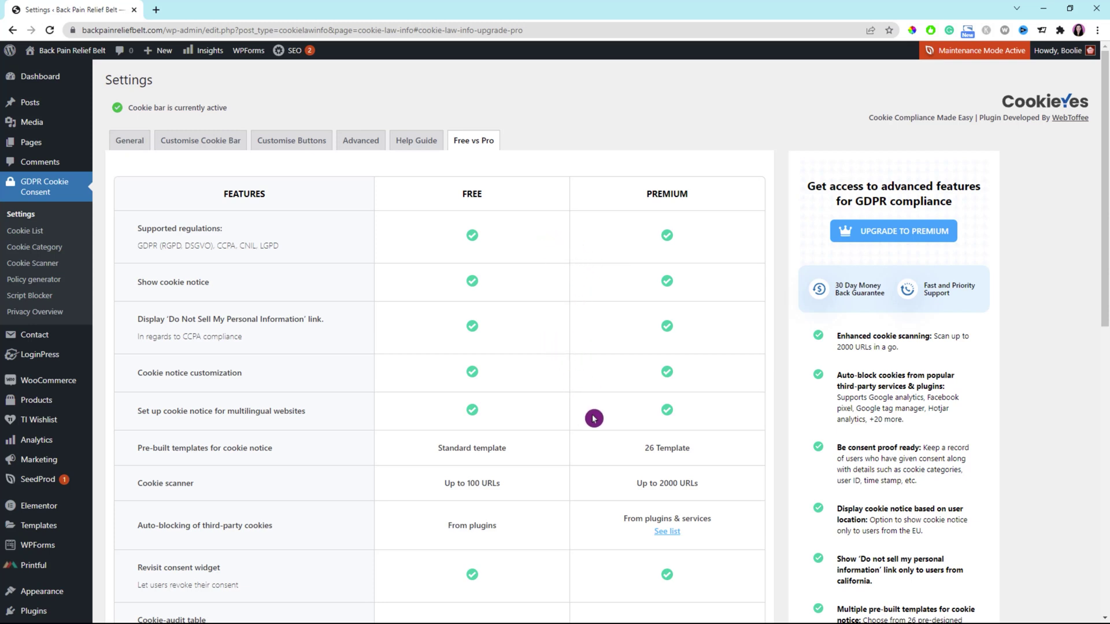
pyautogui.scroll(-1, 594, 419)
pyautogui.moveTo(138, 431); pyautogui.dragTo(216, 431)
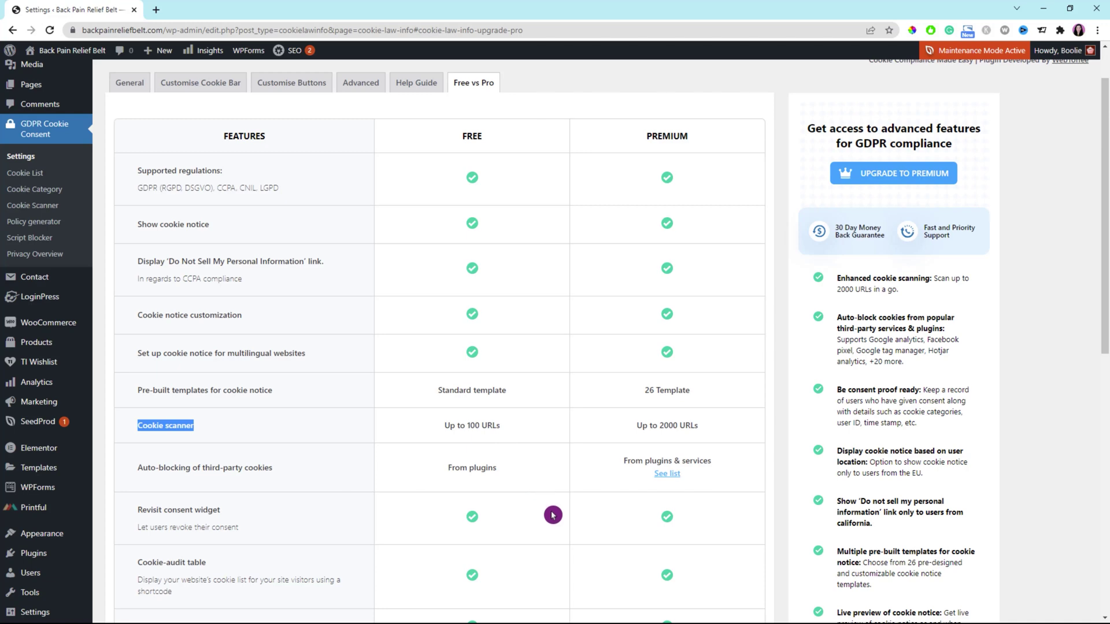
pyautogui.scroll(-3, 552, 515)
pyautogui.scroll(-1, 559, 514)
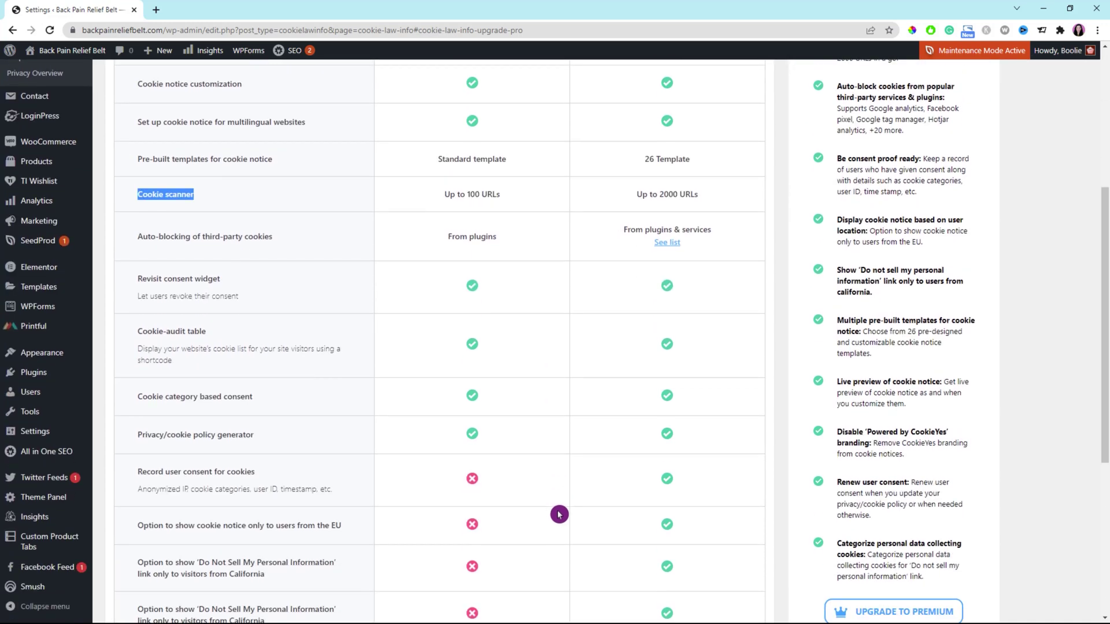
pyautogui.scroll(-1, 559, 515)
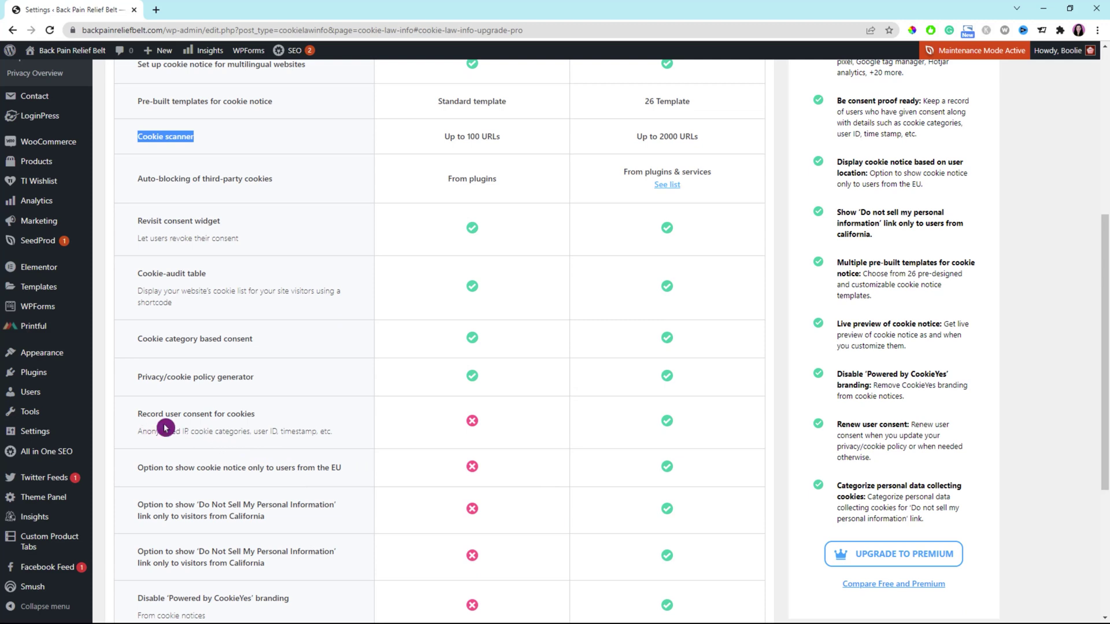
pyautogui.scroll(-1, 289, 450)
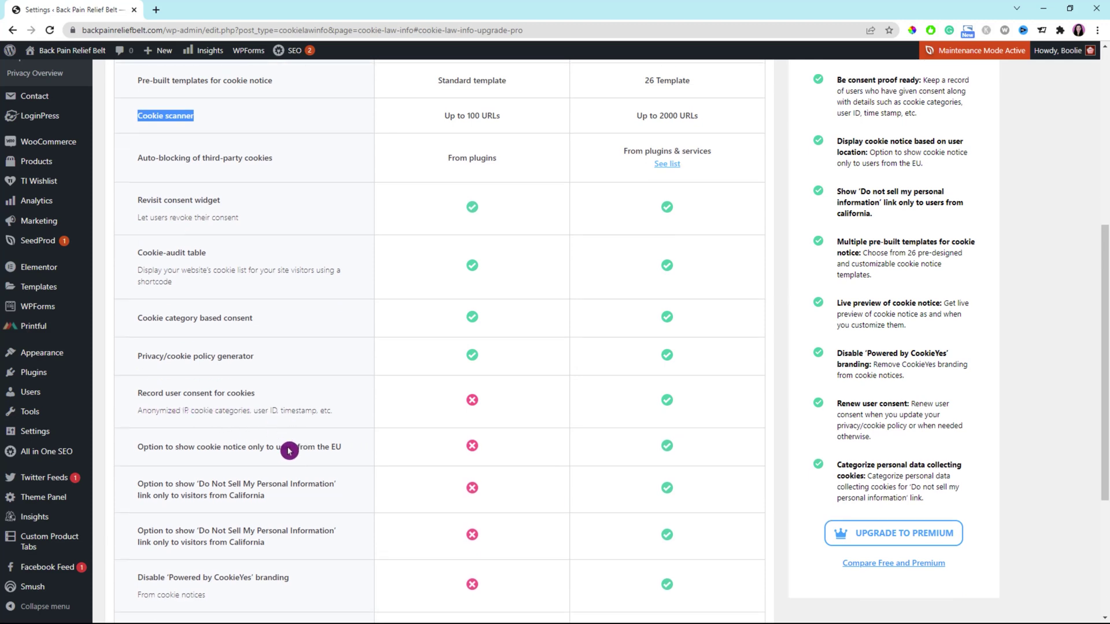
pyautogui.scroll(-1, 236, 438)
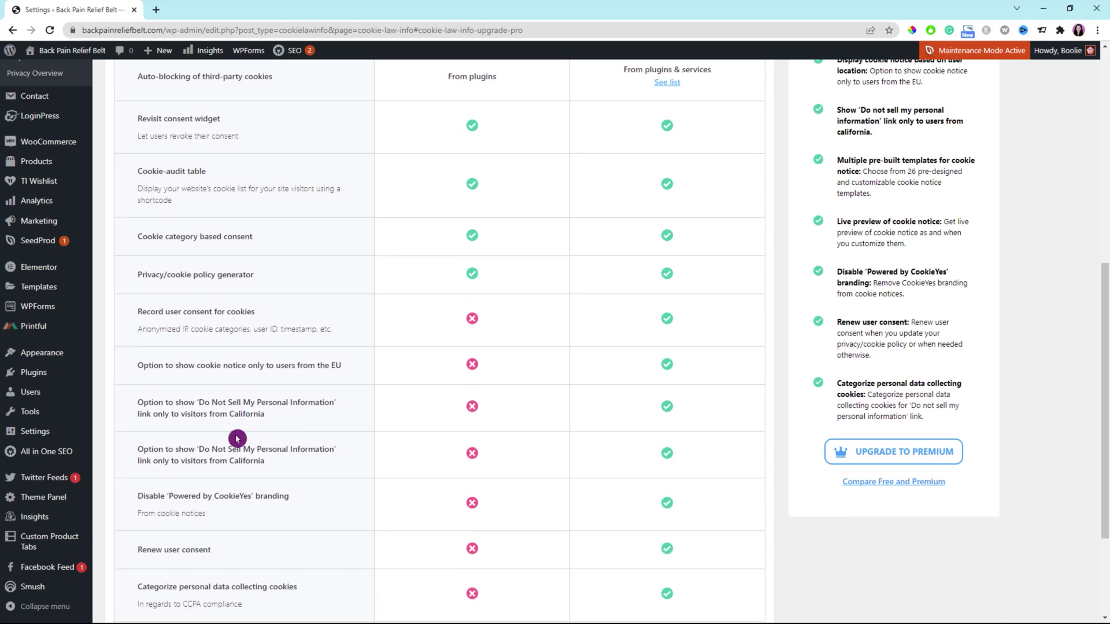
pyautogui.scroll(-1, 236, 437)
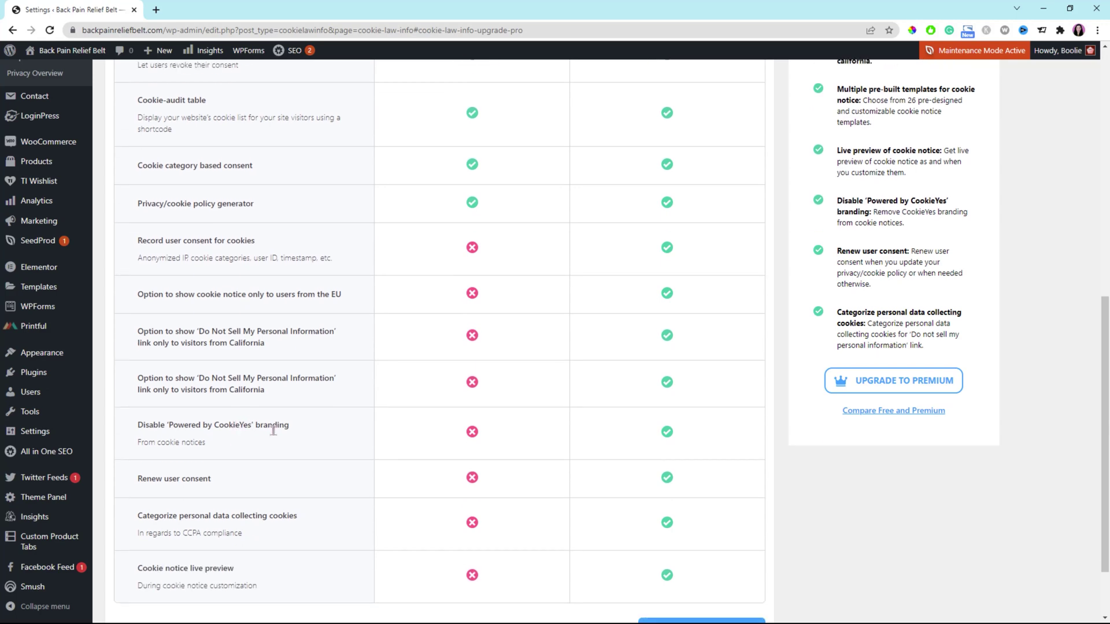
pyautogui.click(893, 380)
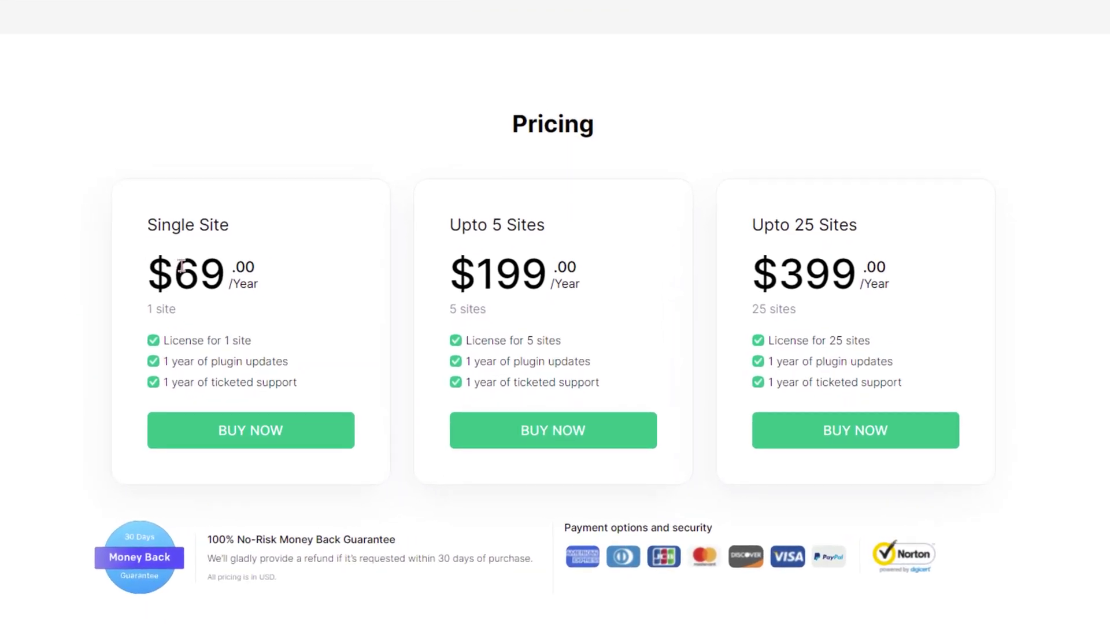
pyautogui.moveTo(180, 267); pyautogui.dragTo(259, 284)
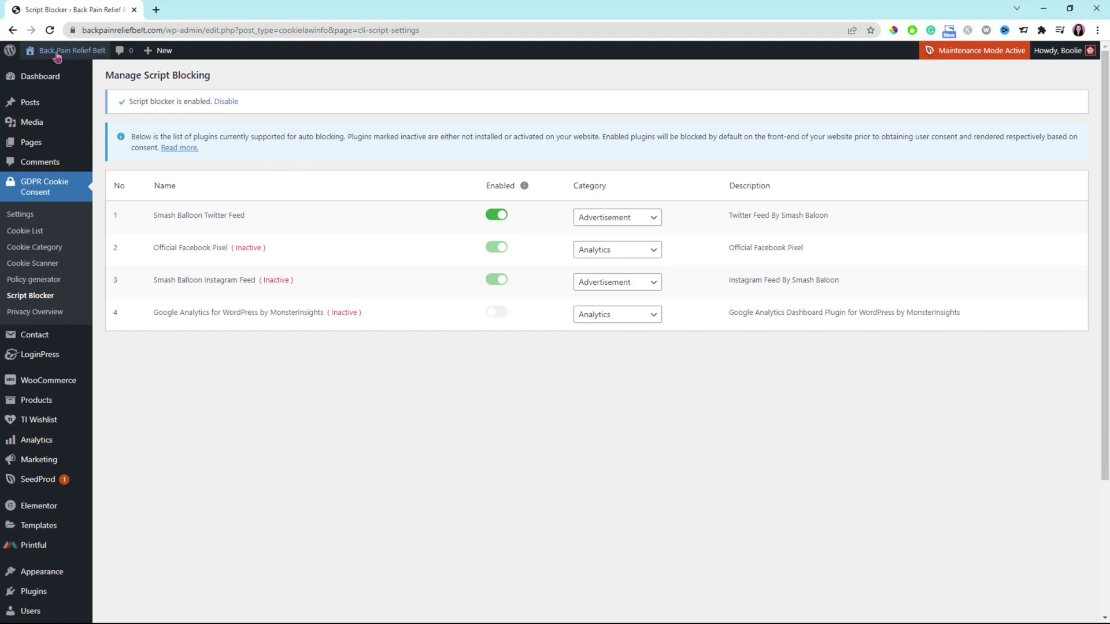
# - Open the site homepage in a new tab from the admin bar's Visit Site link
pyautogui.moveTo(69, 50)
pyautogui.rightClick(44, 75)
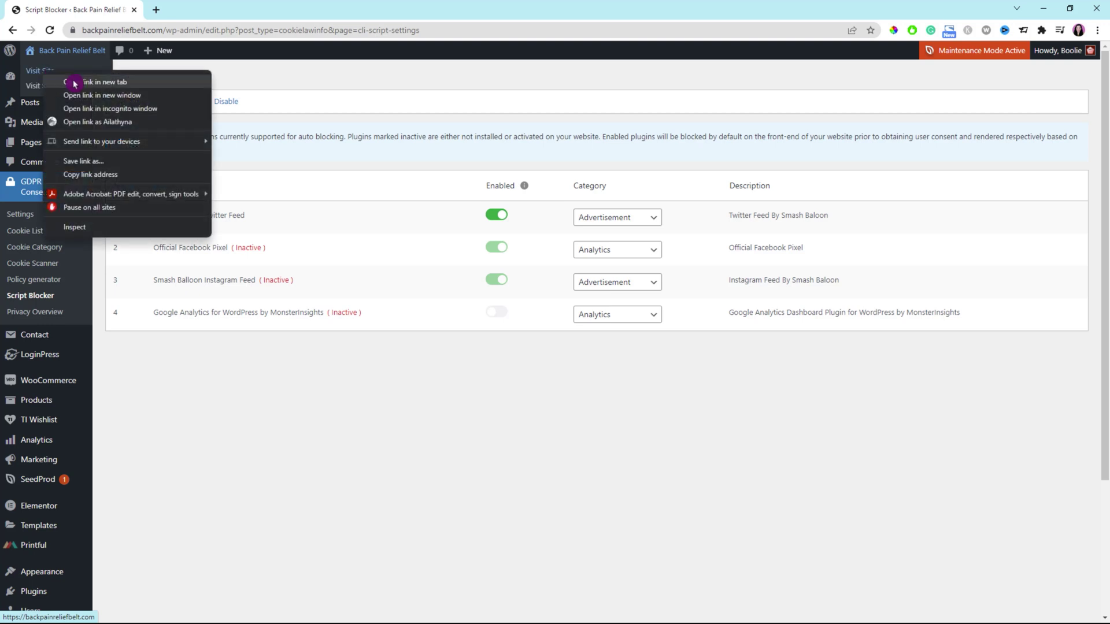
pyautogui.click(70, 80)
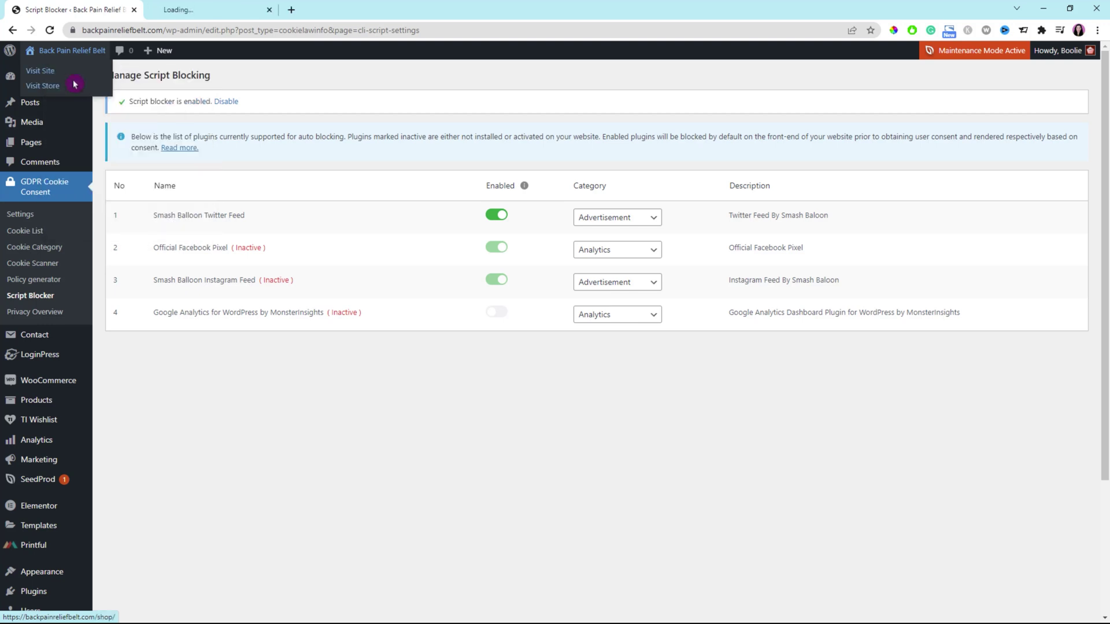
# - Switch to the homepage tab and reopen the cookie consent banner with Manage Consent
pyautogui.click(232, 13)
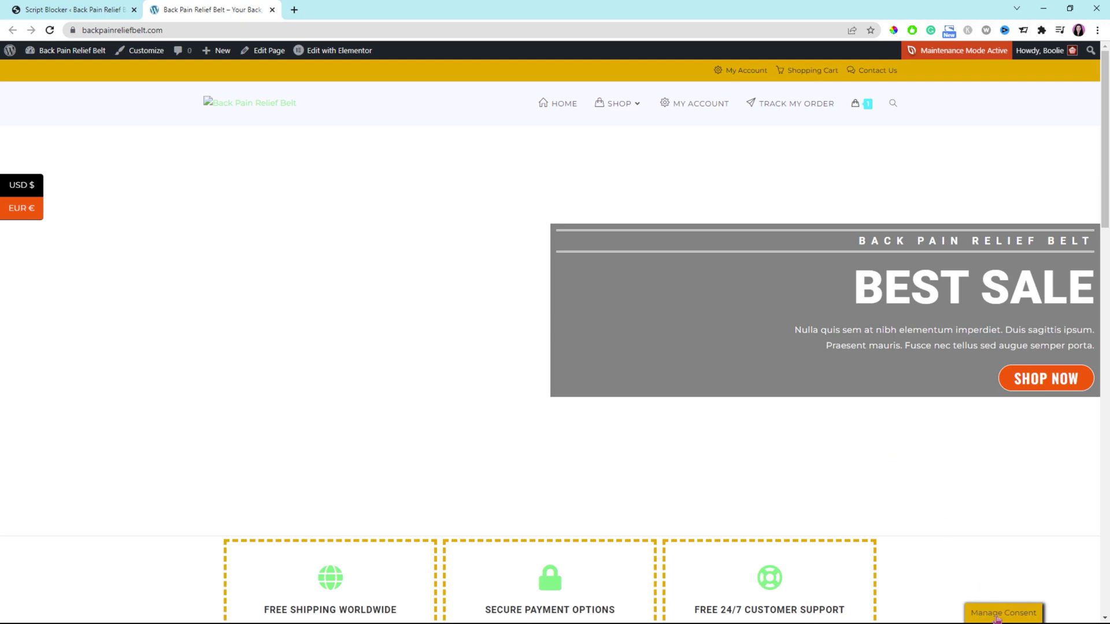
pyautogui.click(997, 613)
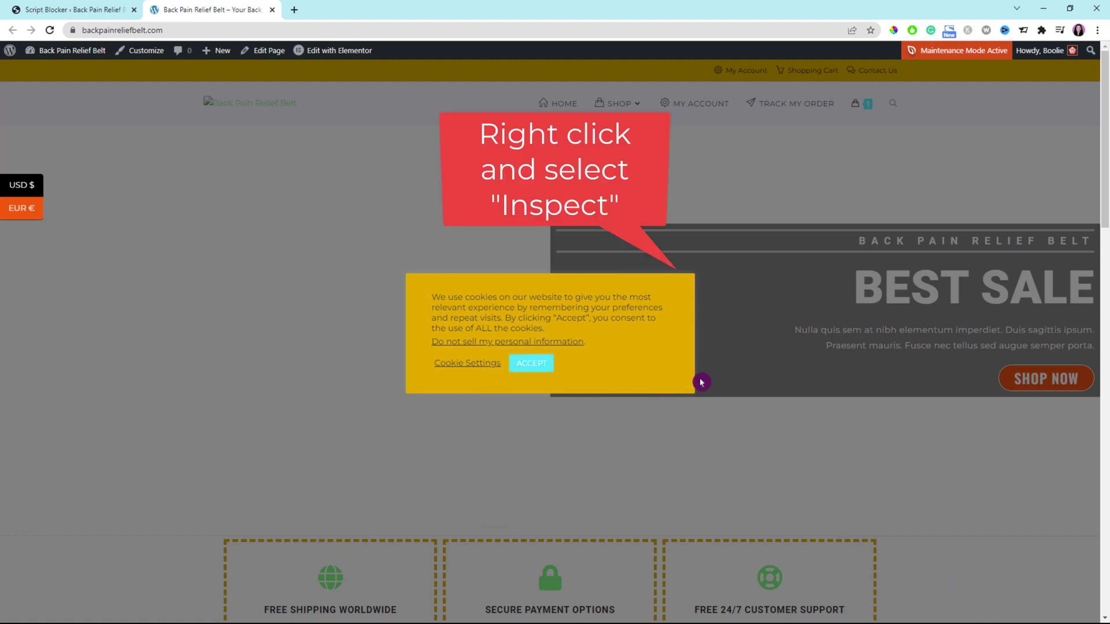
# - Inspect the cookie notice and dock DevTools at the bottom with the drawer closed
pyautogui.rightClick(683, 339)
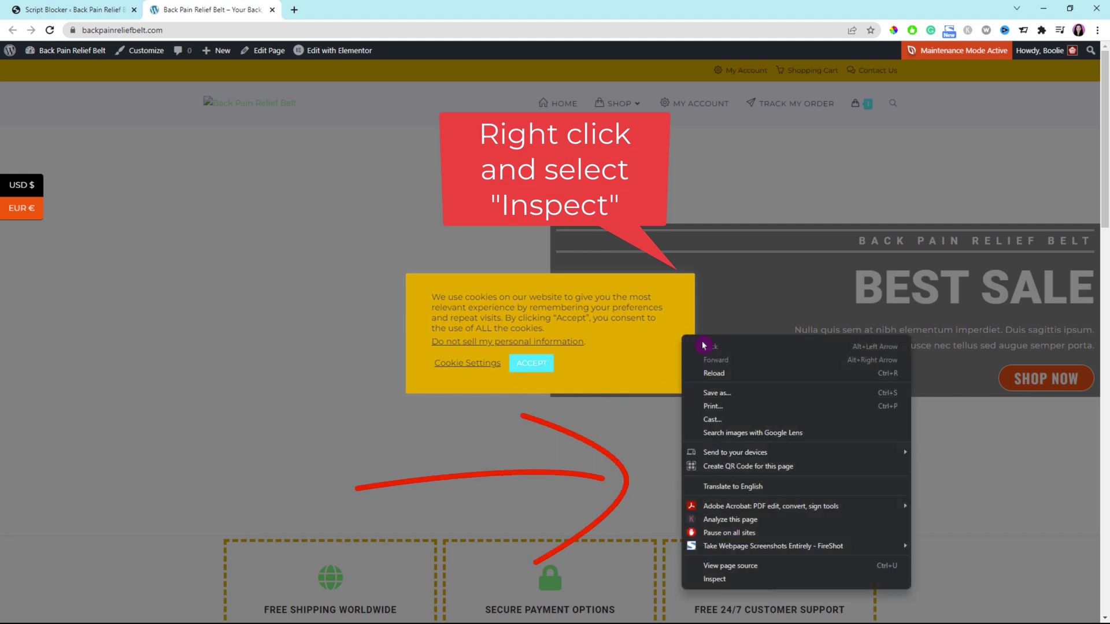
pyautogui.click(720, 580)
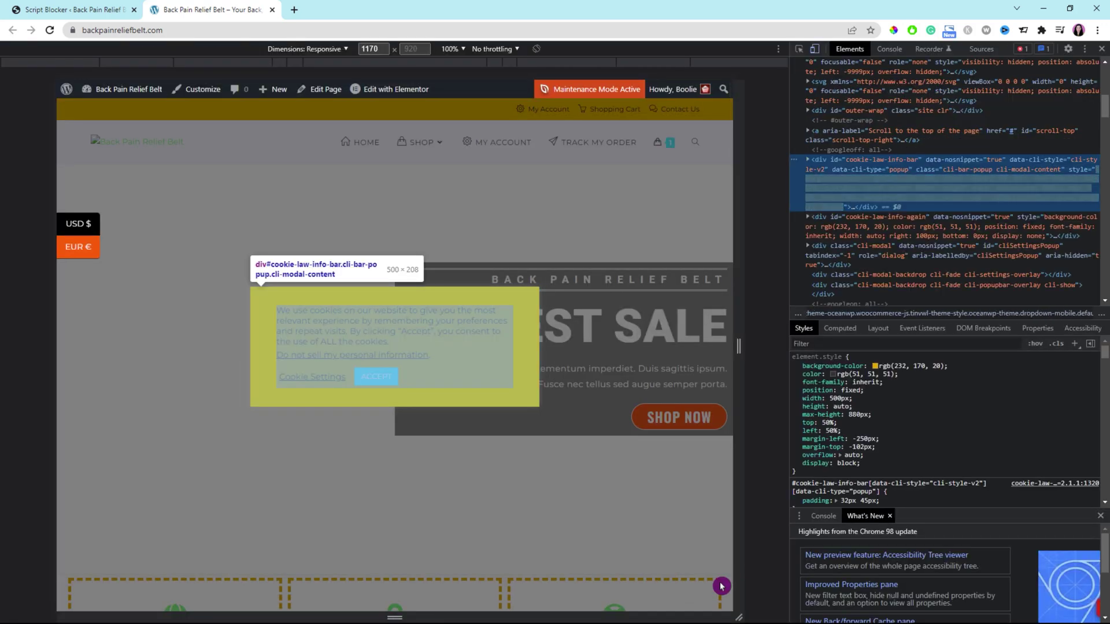
pyautogui.click(1086, 50)
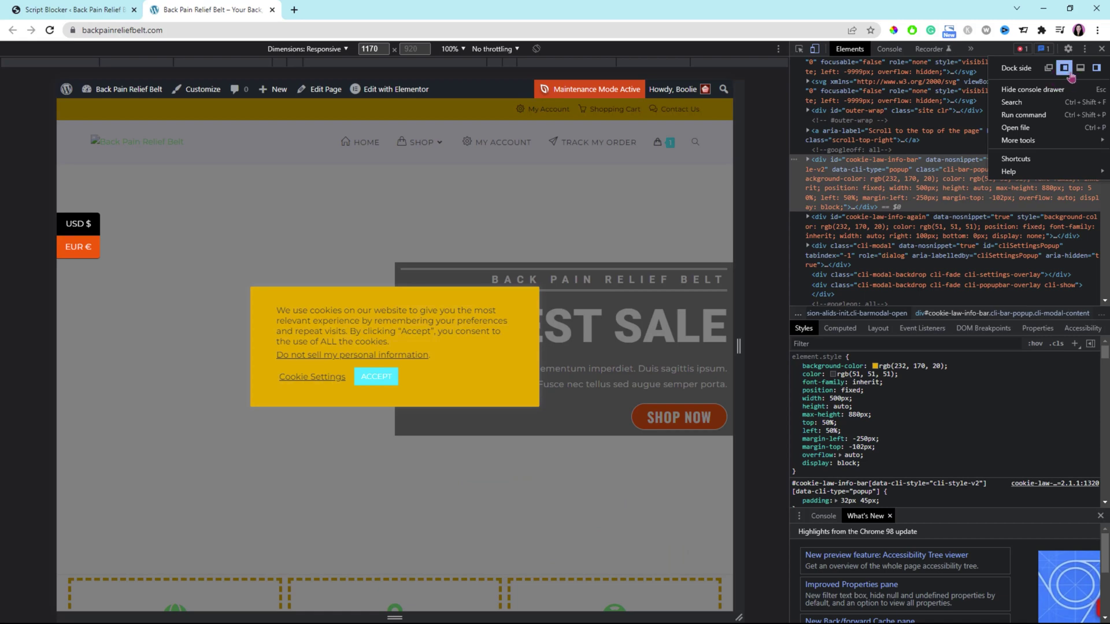
pyautogui.click(1081, 69)
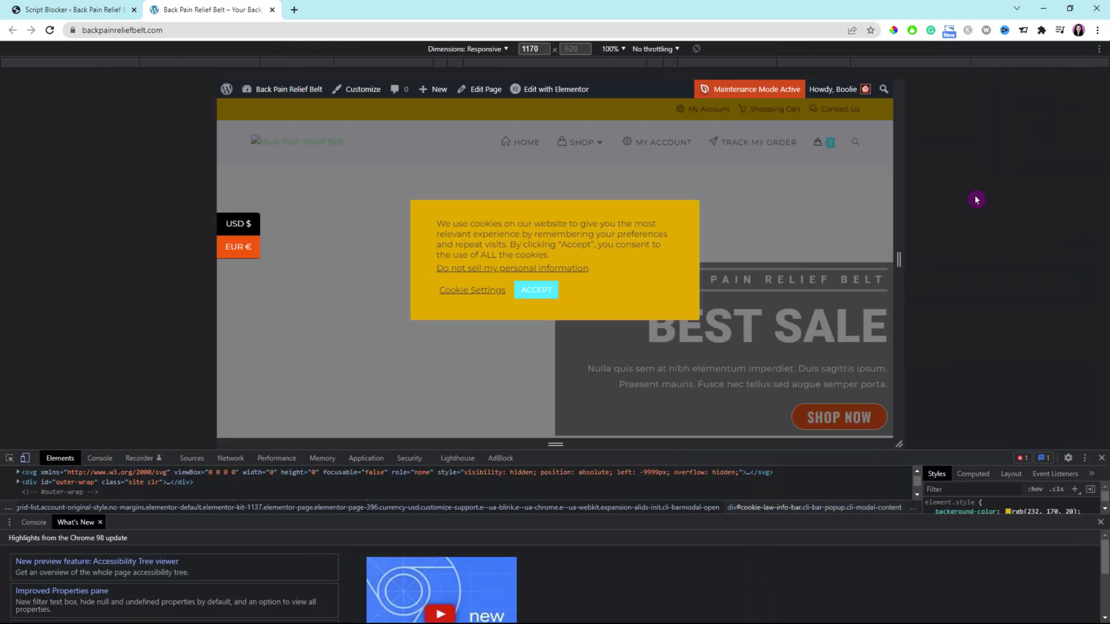
pyautogui.click(1100, 518)
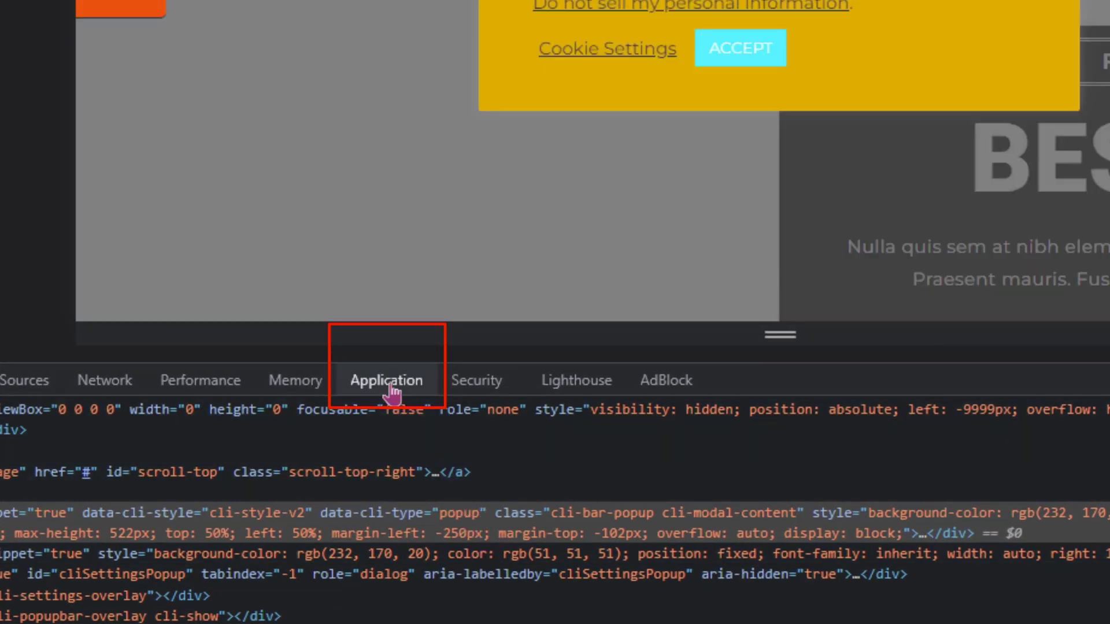
# - Expand Cookies in the widened Application sidebar and view the public-api.wordpress.com cookies
pyautogui.click(392, 395)
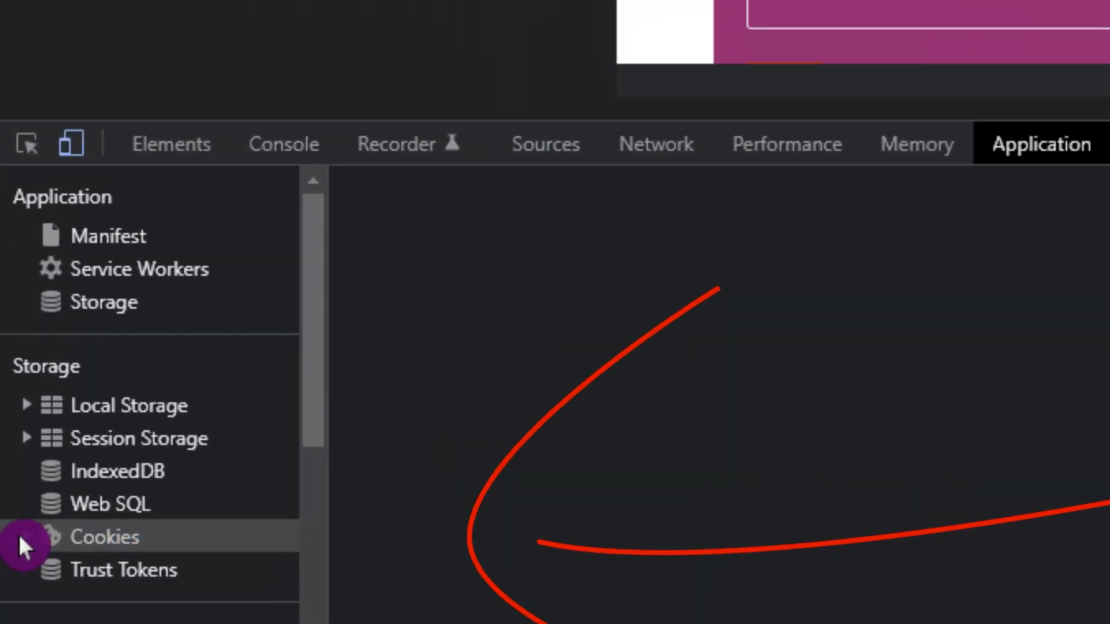
pyautogui.click(32, 536)
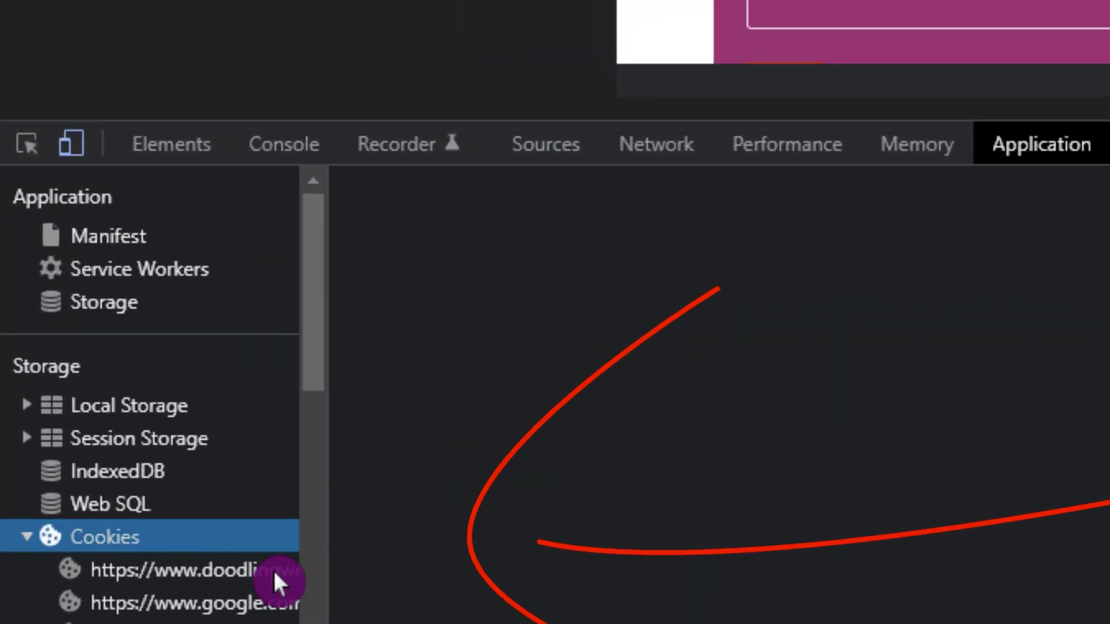
pyautogui.moveTo(313, 363); pyautogui.dragTo(305, 437)
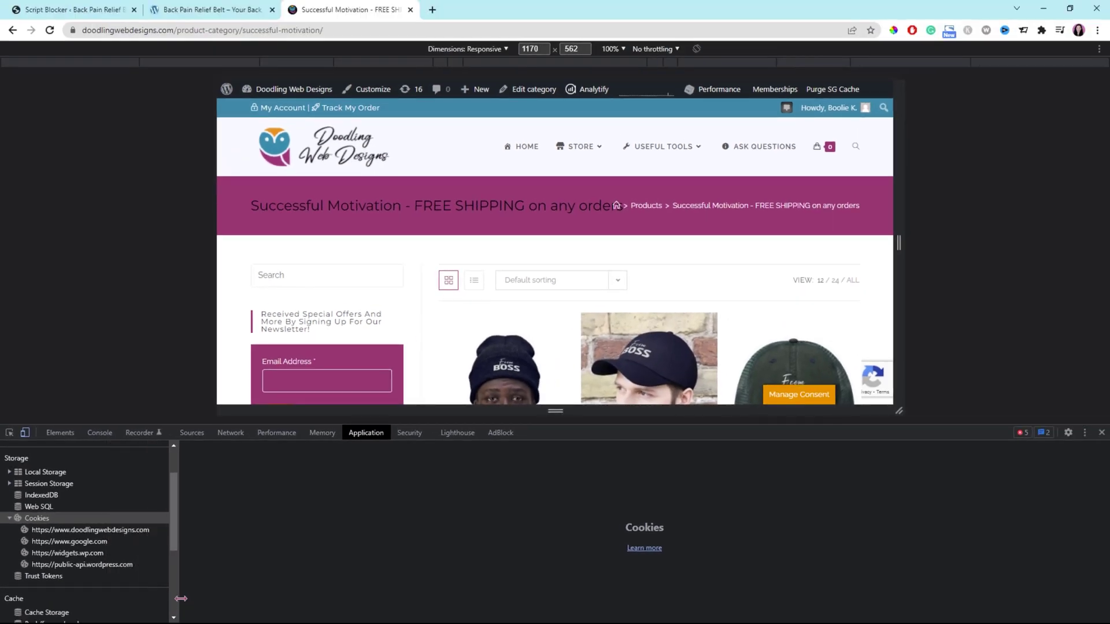
pyautogui.moveTo(154, 597); pyautogui.dragTo(184, 597)
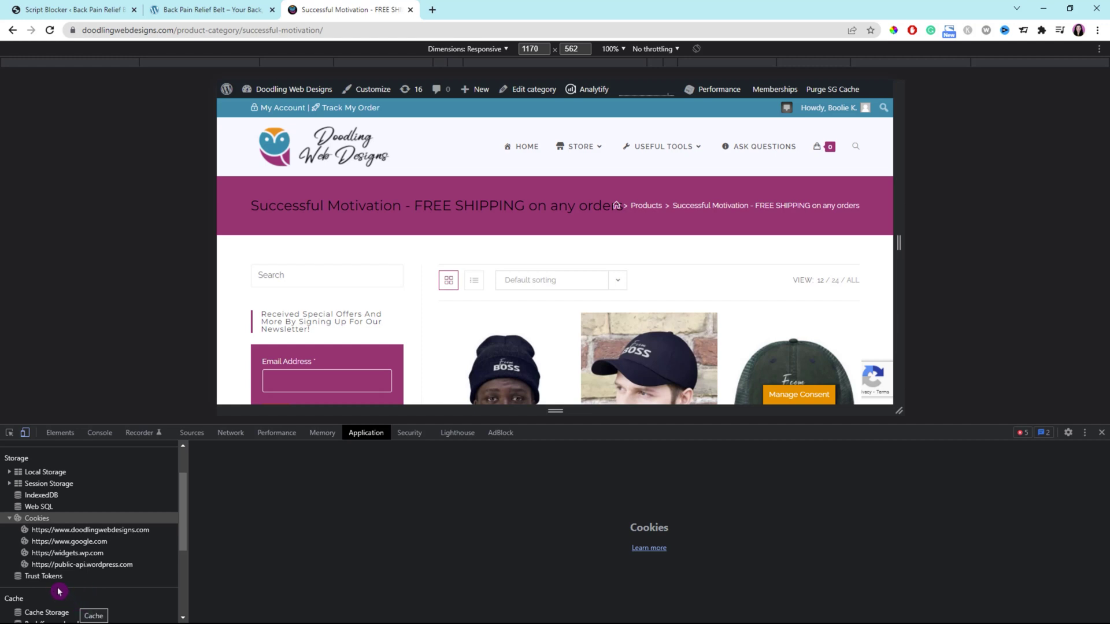
pyautogui.click(95, 567)
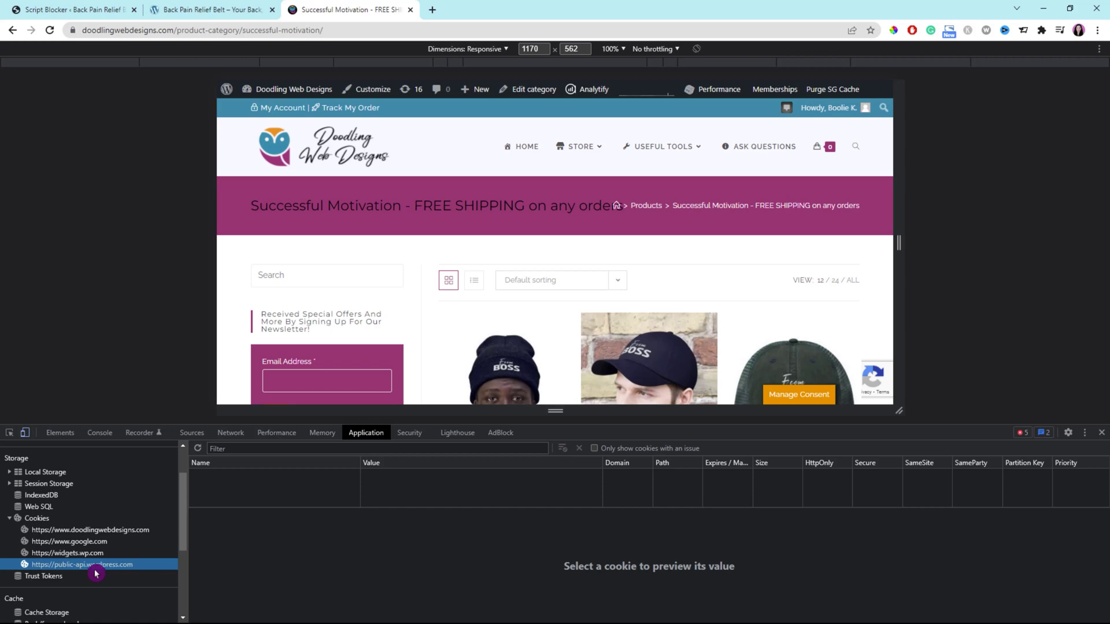
pyautogui.click(83, 555)
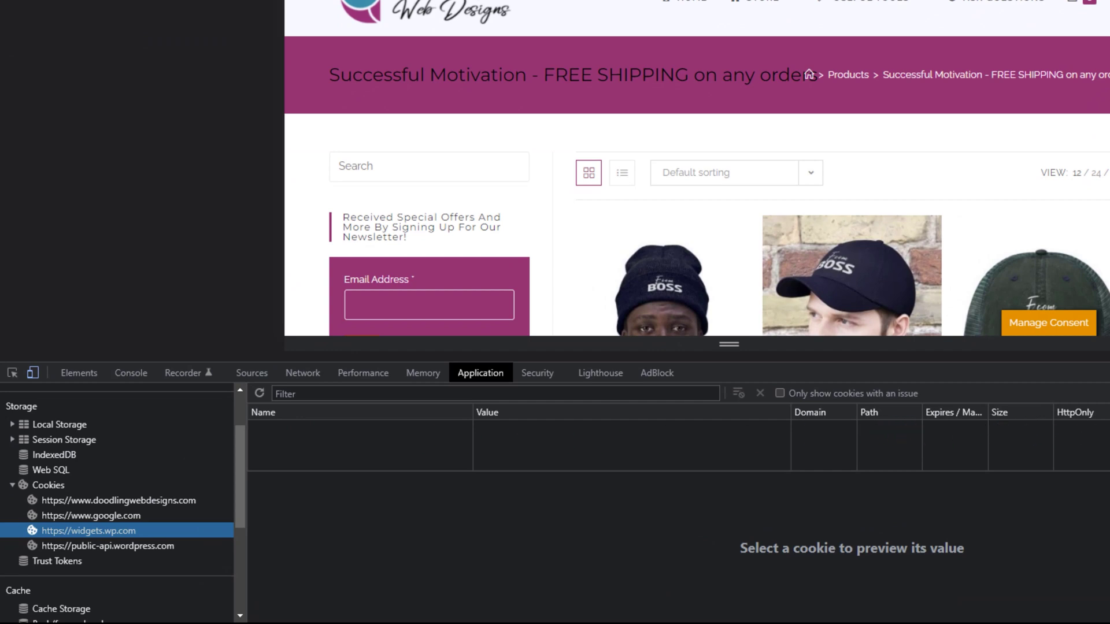
pyautogui.click(111, 519)
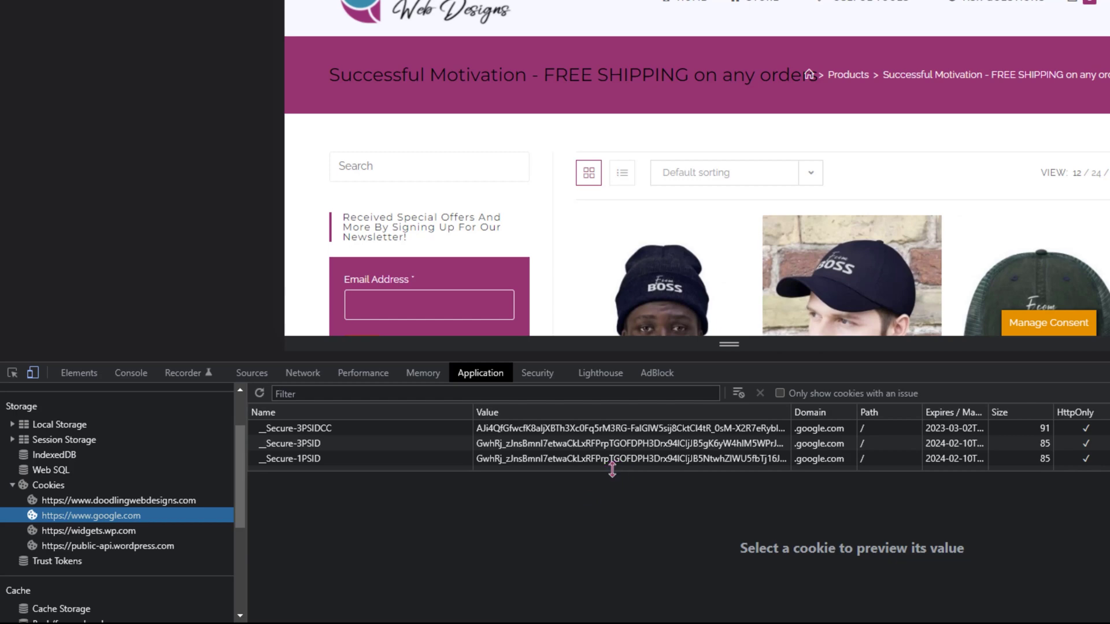
pyautogui.moveTo(602, 469); pyautogui.dragTo(597, 566)
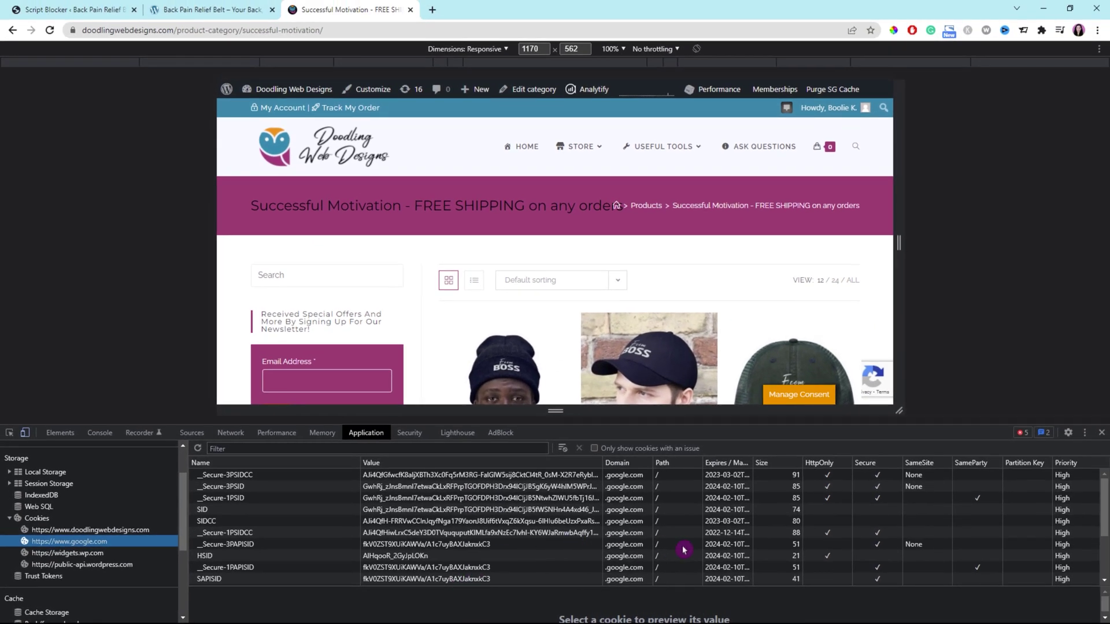
pyautogui.scroll(-2, 684, 550)
pyautogui.scroll(-1, 683, 551)
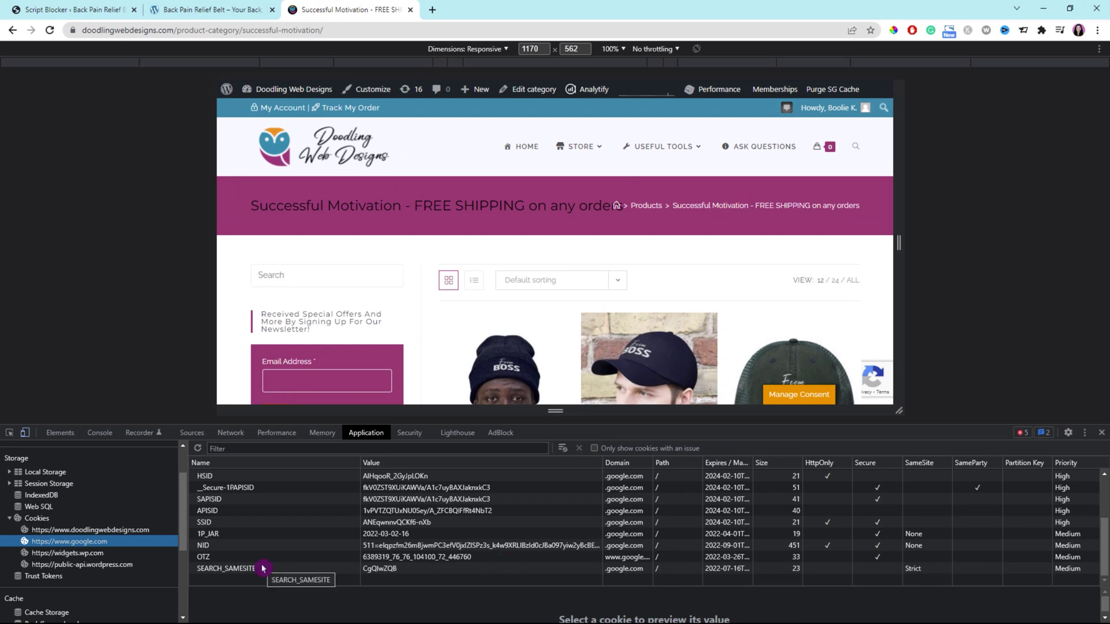
# - Accept the doodlingwebdesigns.com consent notice and check viewed_cookie_policy is yes and cookielawinfo cookies
pyautogui.click(60, 530)
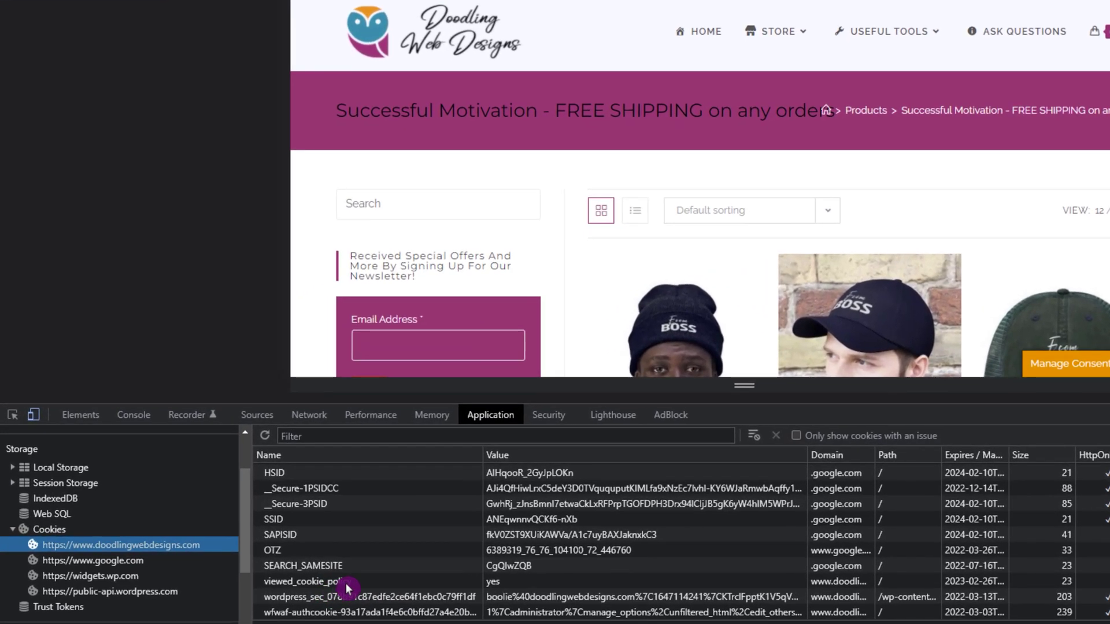
pyautogui.click(275, 564)
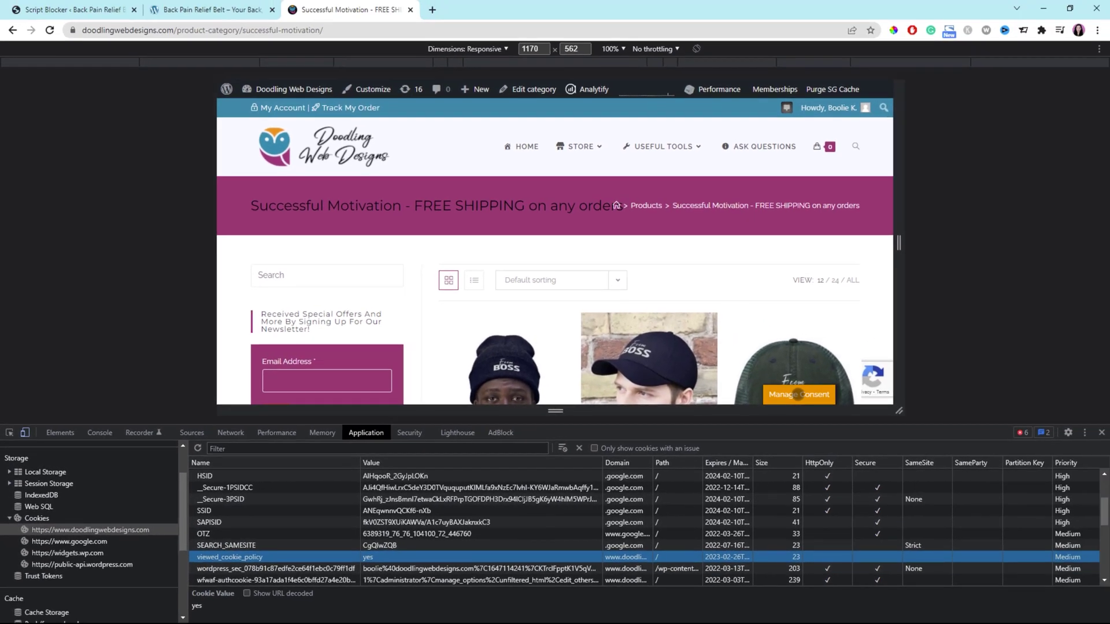
pyautogui.click(793, 394)
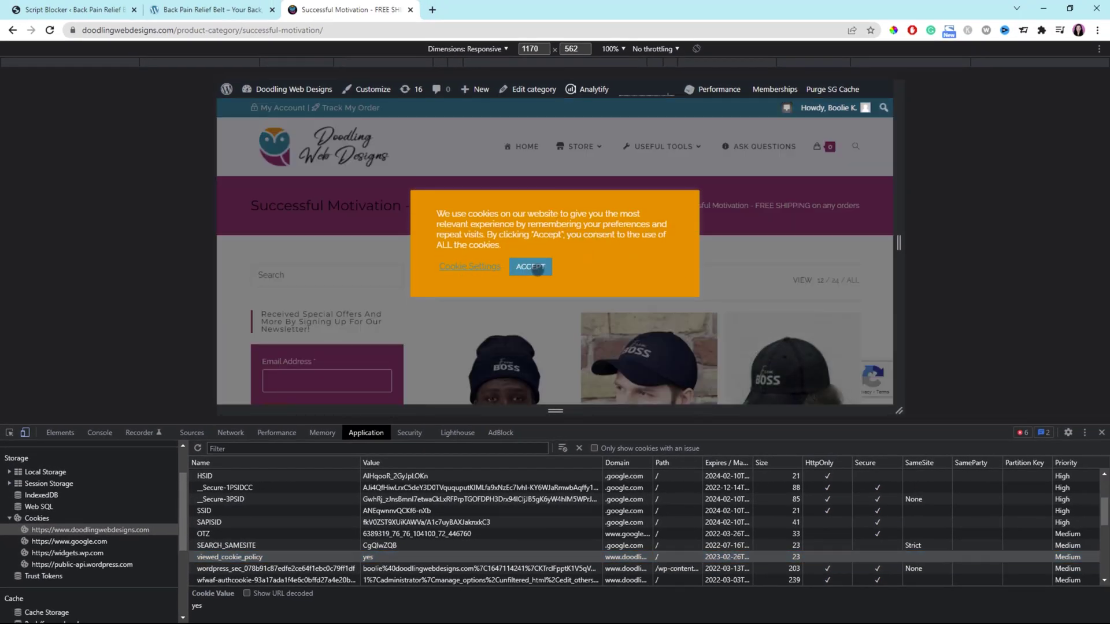
pyautogui.click(539, 270)
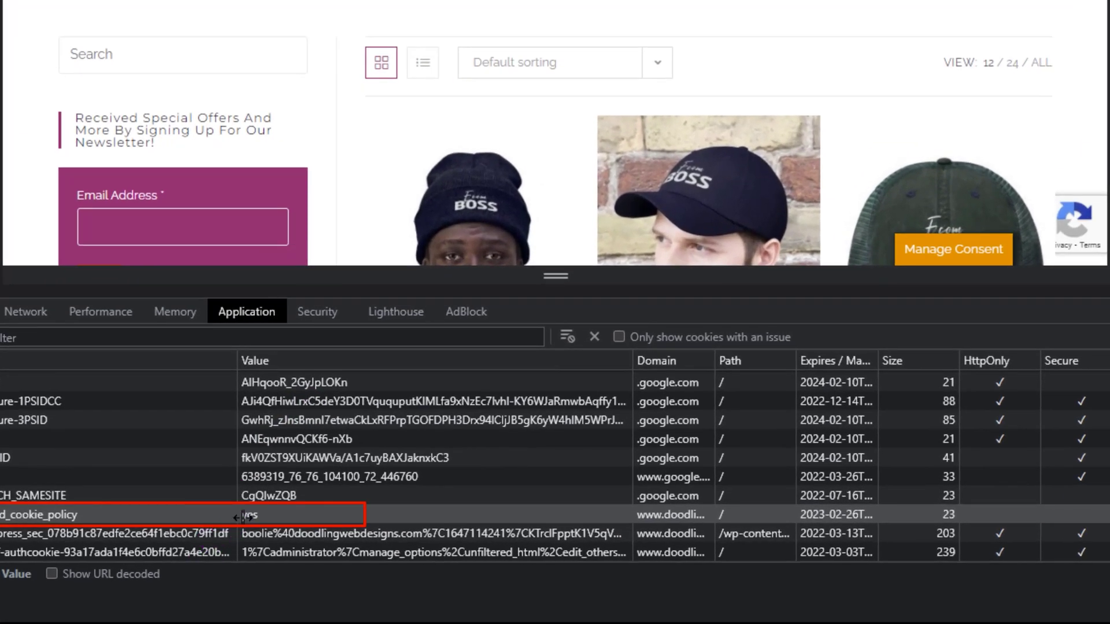
pyautogui.click(247, 515)
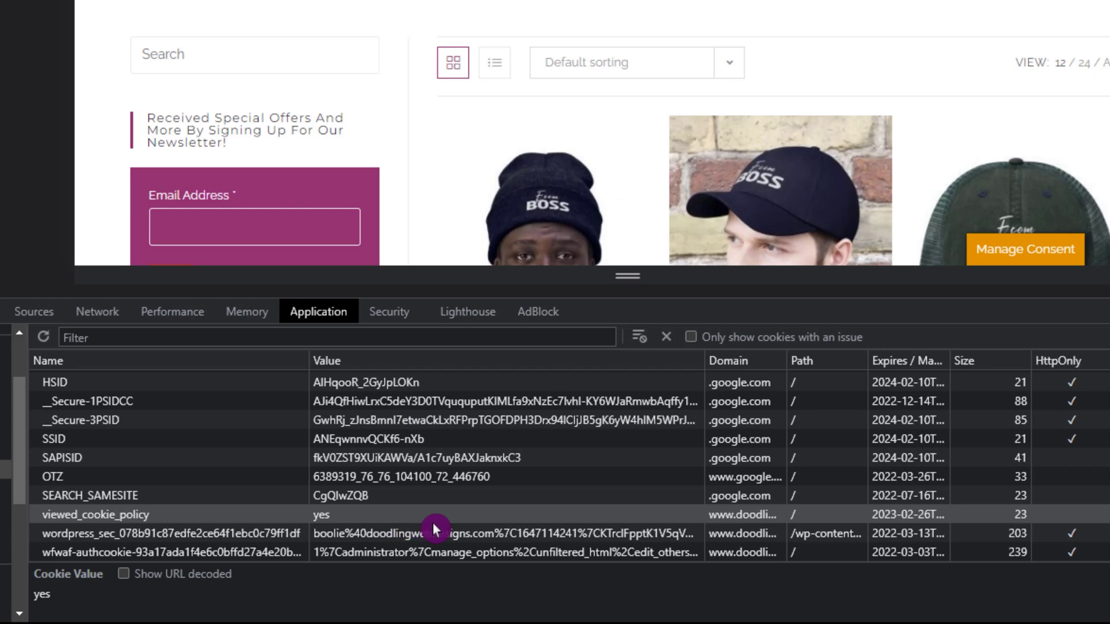
pyautogui.scroll(-1, 442, 521)
pyautogui.scroll(-1, 441, 521)
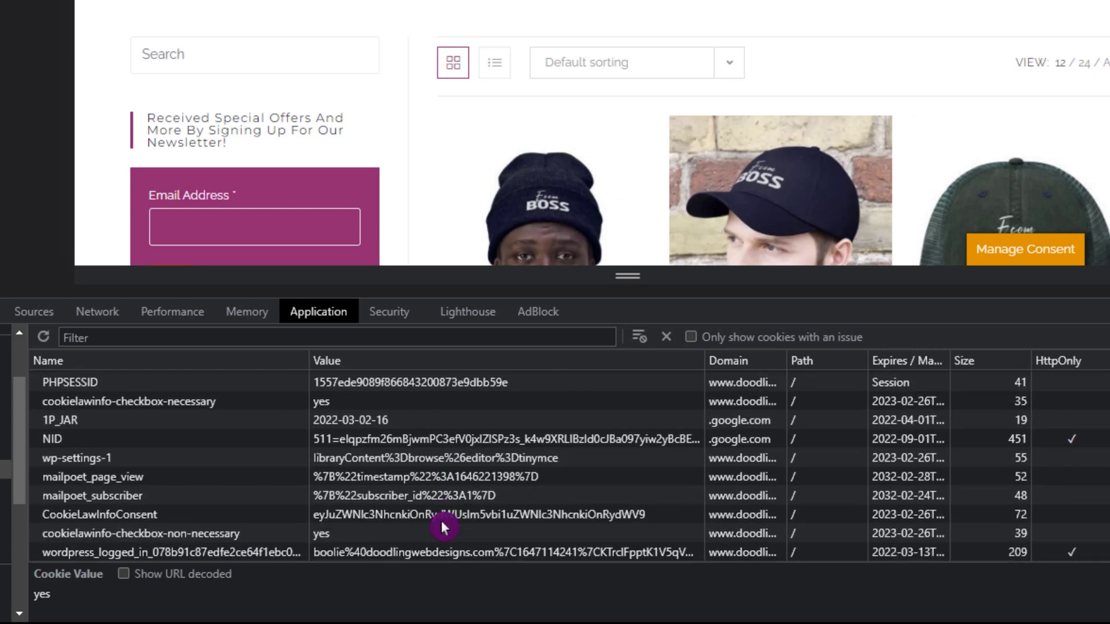
pyautogui.scroll(-2, 442, 521)
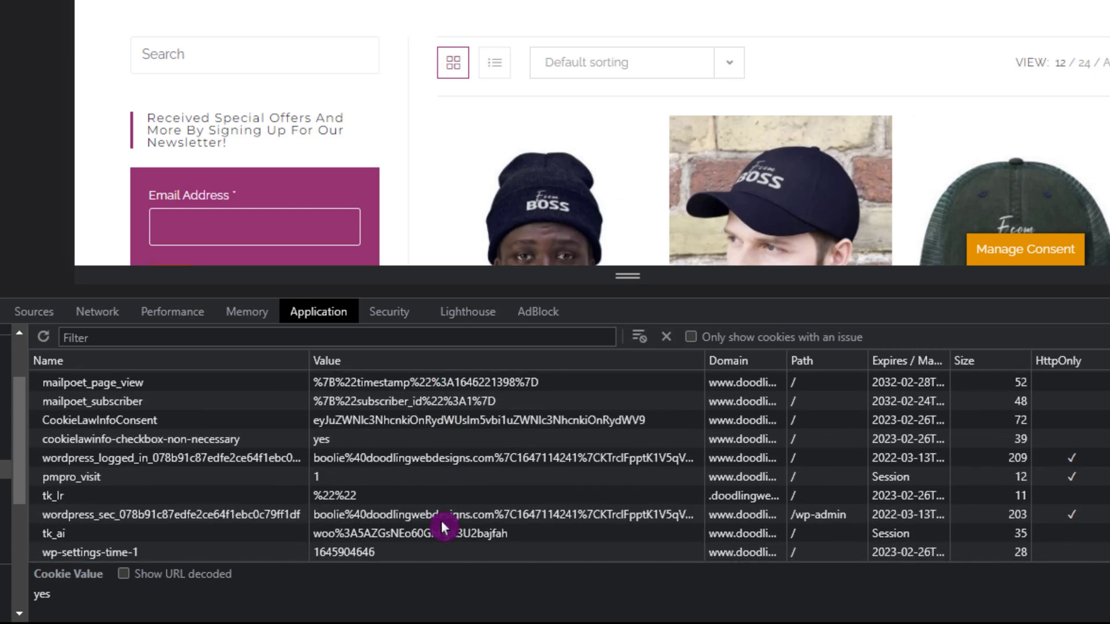
pyautogui.click(163, 439)
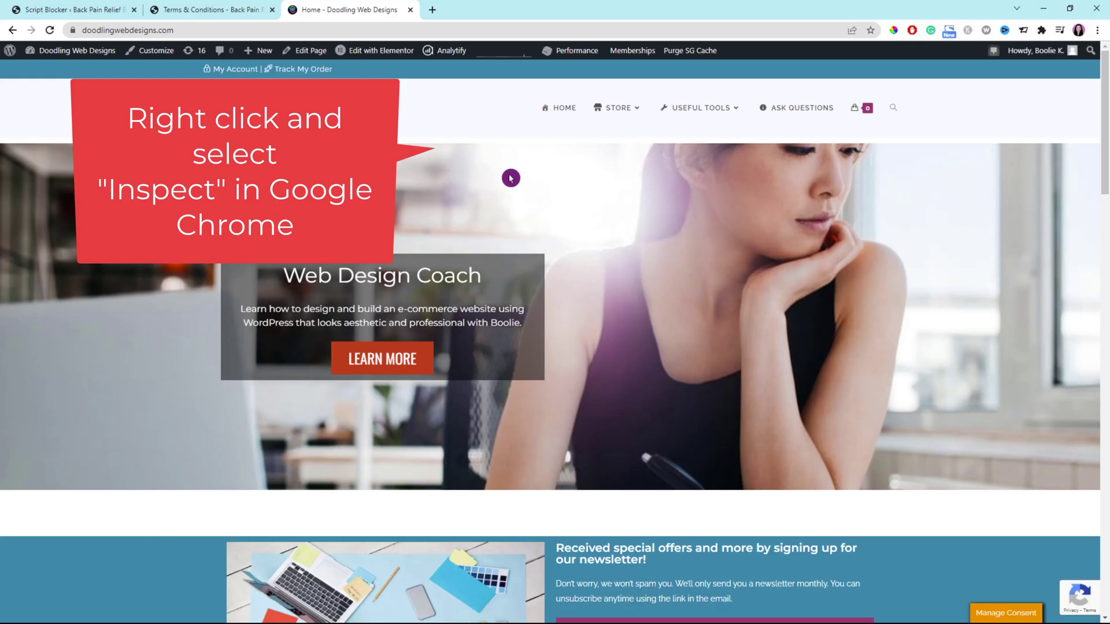
# - Reopen DevTools on the homepage and list the site's cookies in the Application panel
pyautogui.rightClick(458, 114)
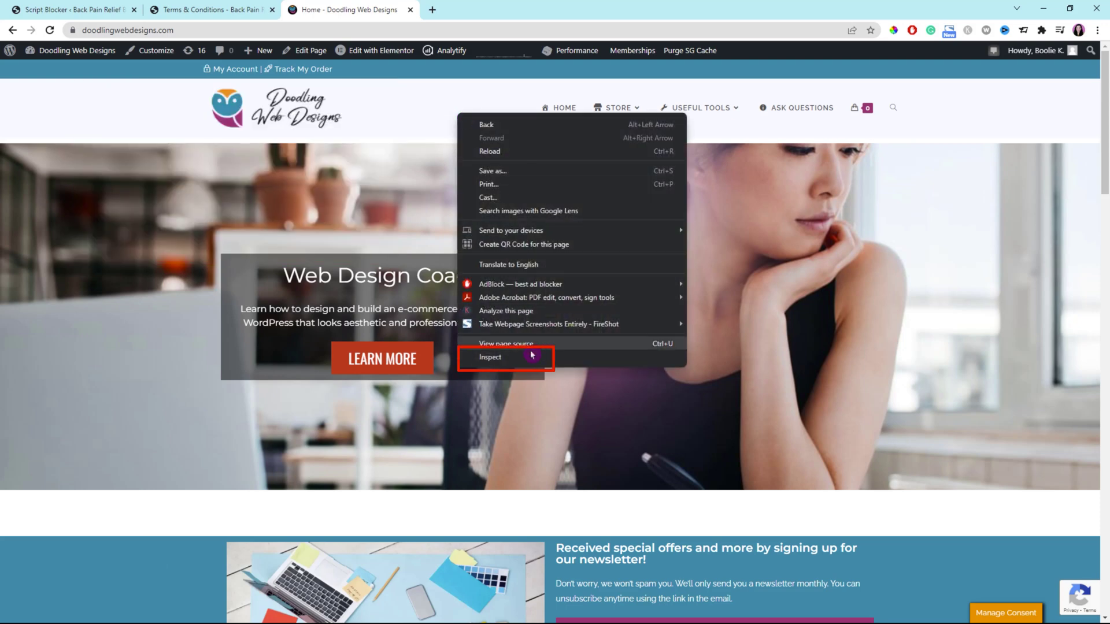
pyautogui.click(505, 357)
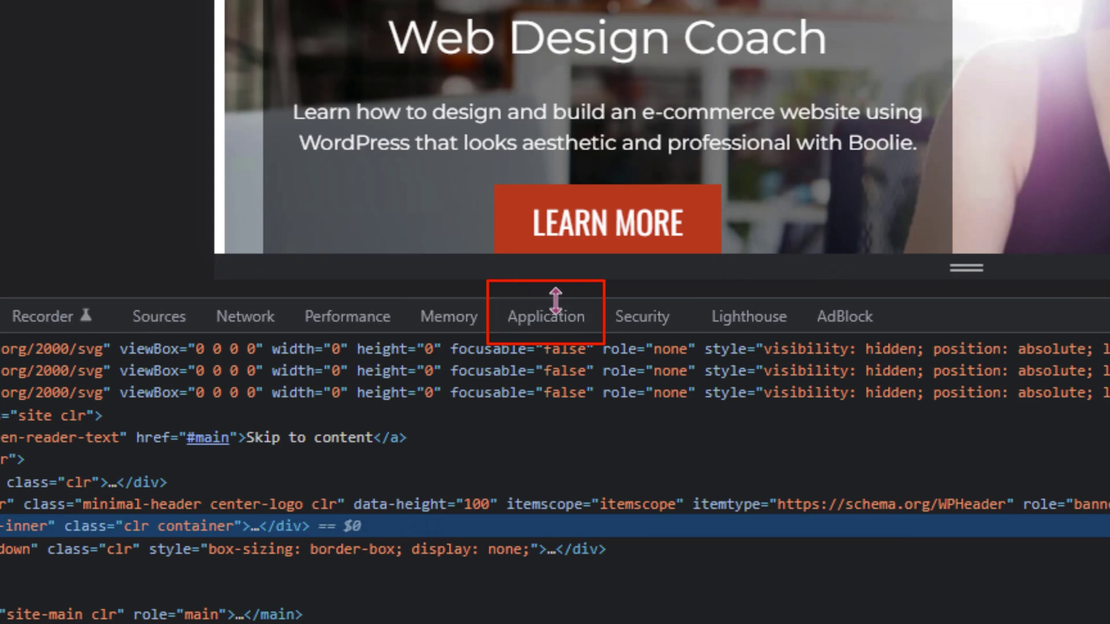
pyautogui.click(563, 327)
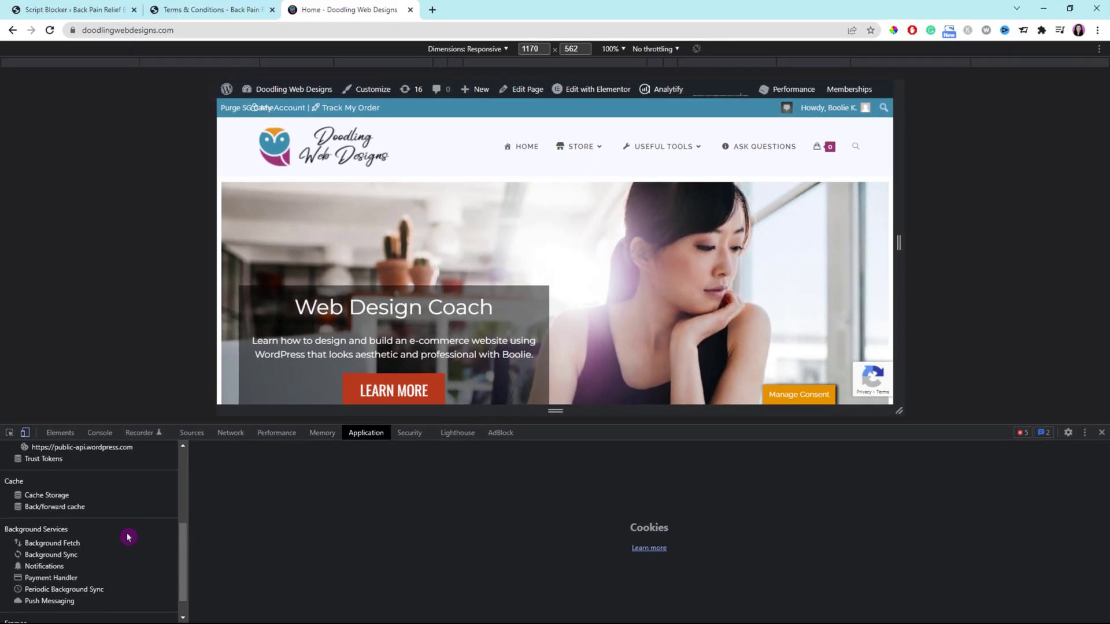
pyautogui.scroll(2, 128, 538)
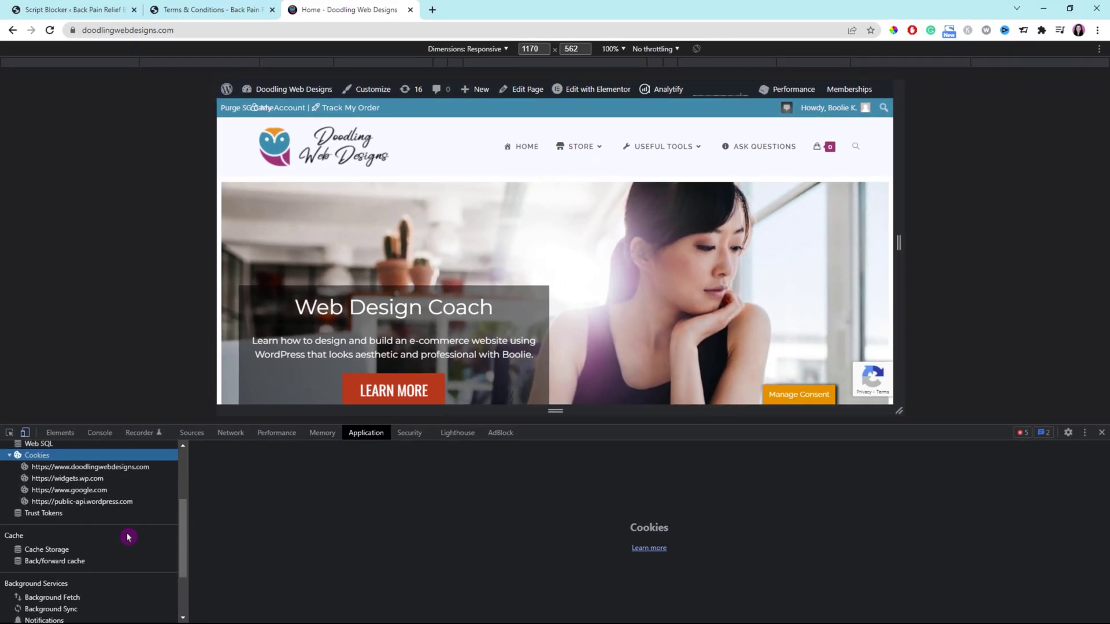
pyautogui.click(112, 468)
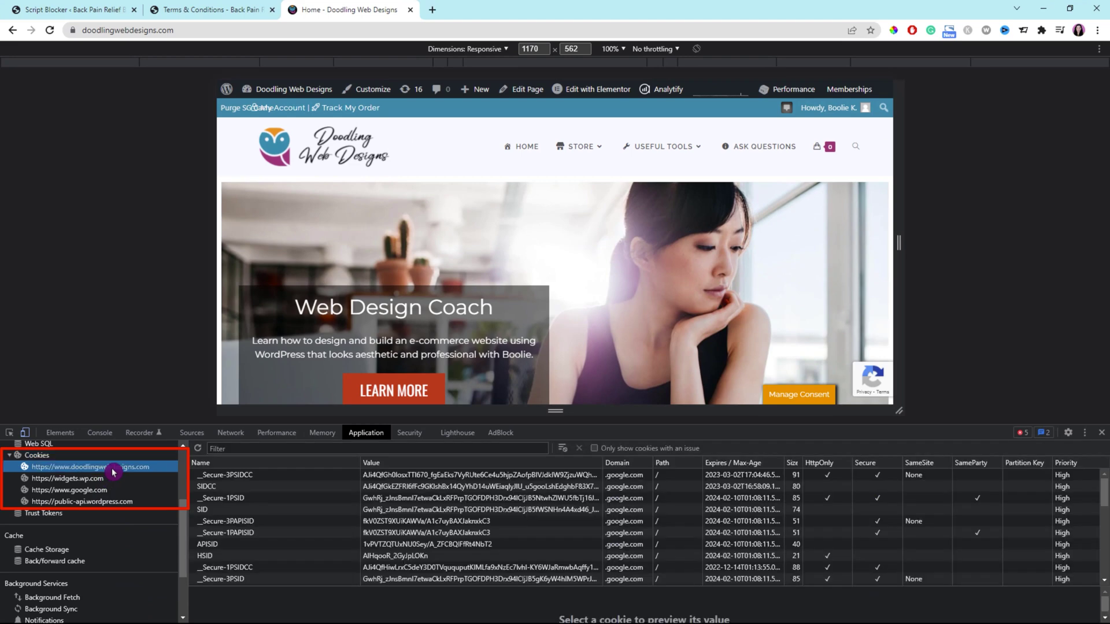
# - Filter the google.com cookies for NID and change that cookie's name to Test
pyautogui.click(246, 447)
pyautogui.write('NID')
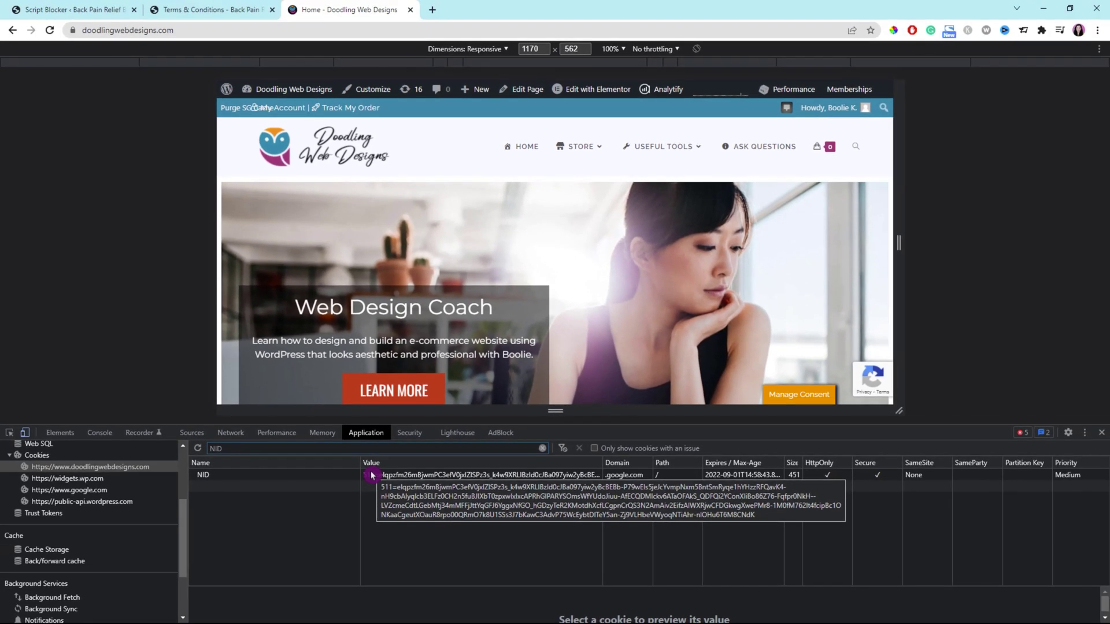
pyautogui.click(372, 475)
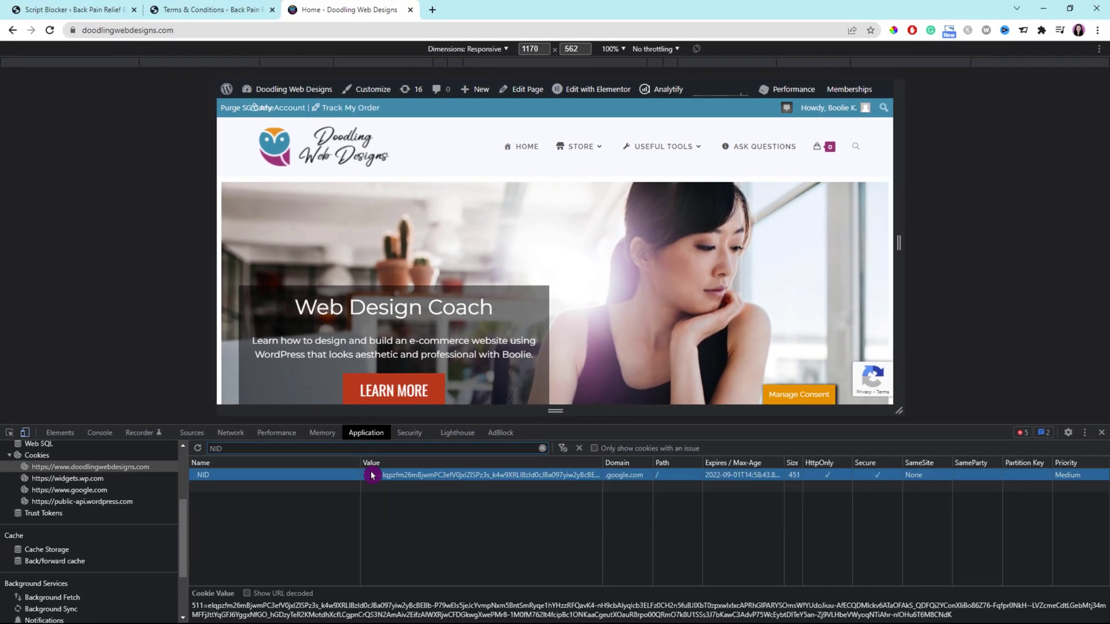
pyautogui.doubleClick(221, 478)
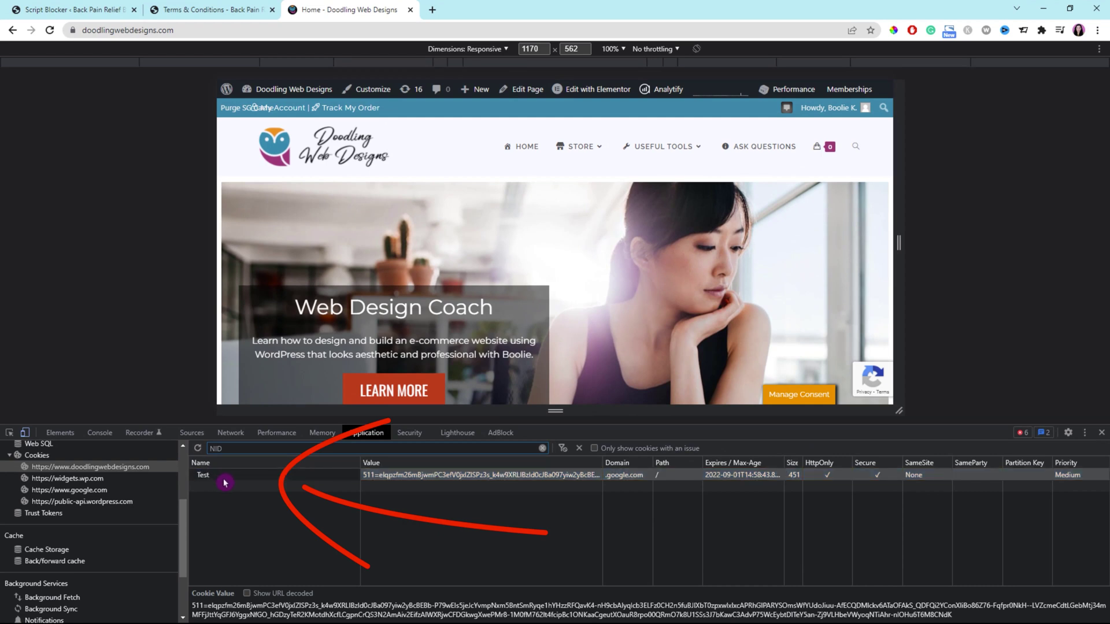
pyautogui.press('Return')
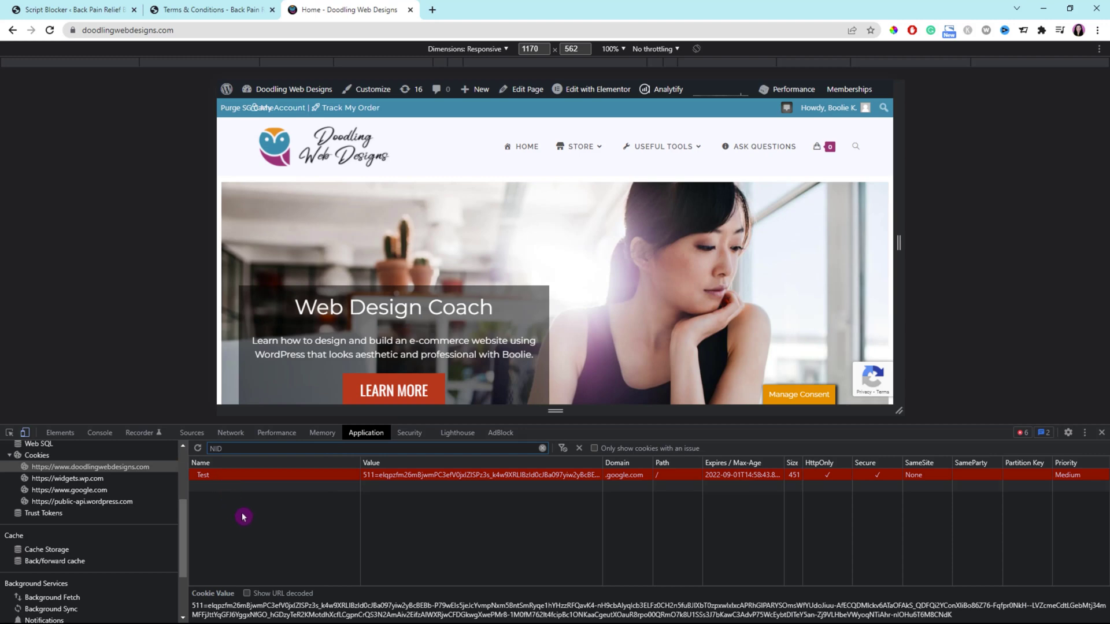
pyautogui.press('Delete')
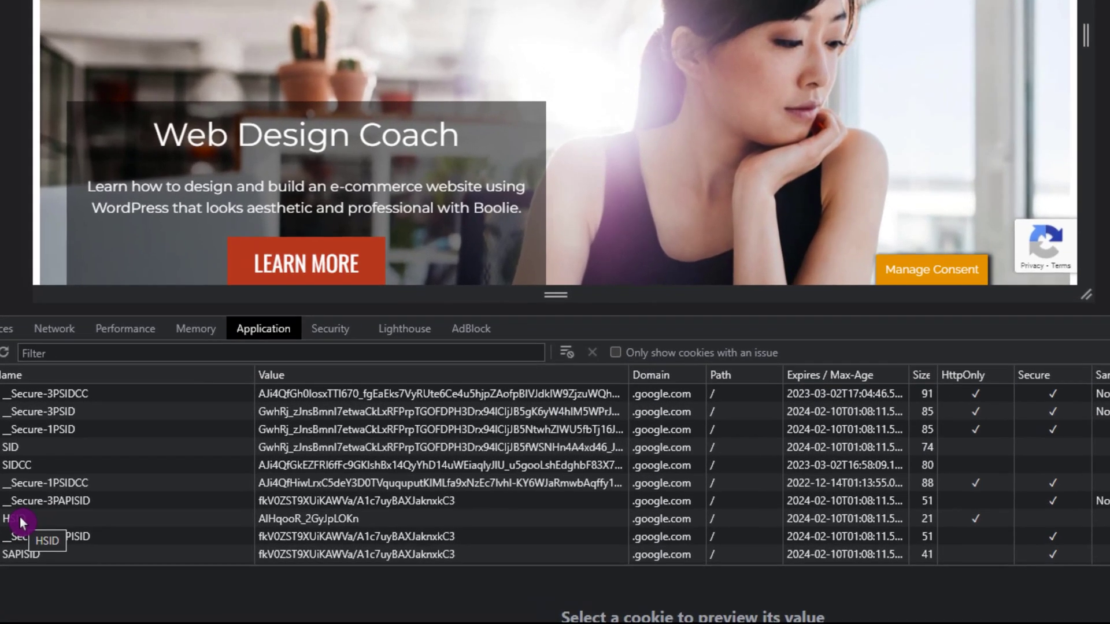
# - Remove the Test cookie using the Delete Selected button
pyautogui.click(20, 521)
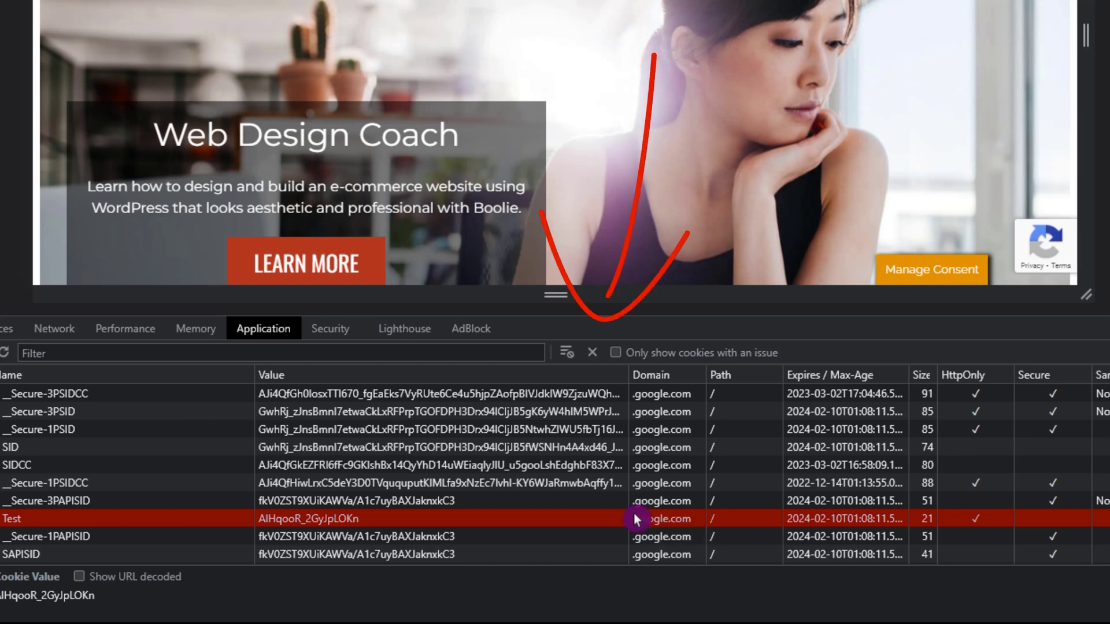
pyautogui.click(594, 354)
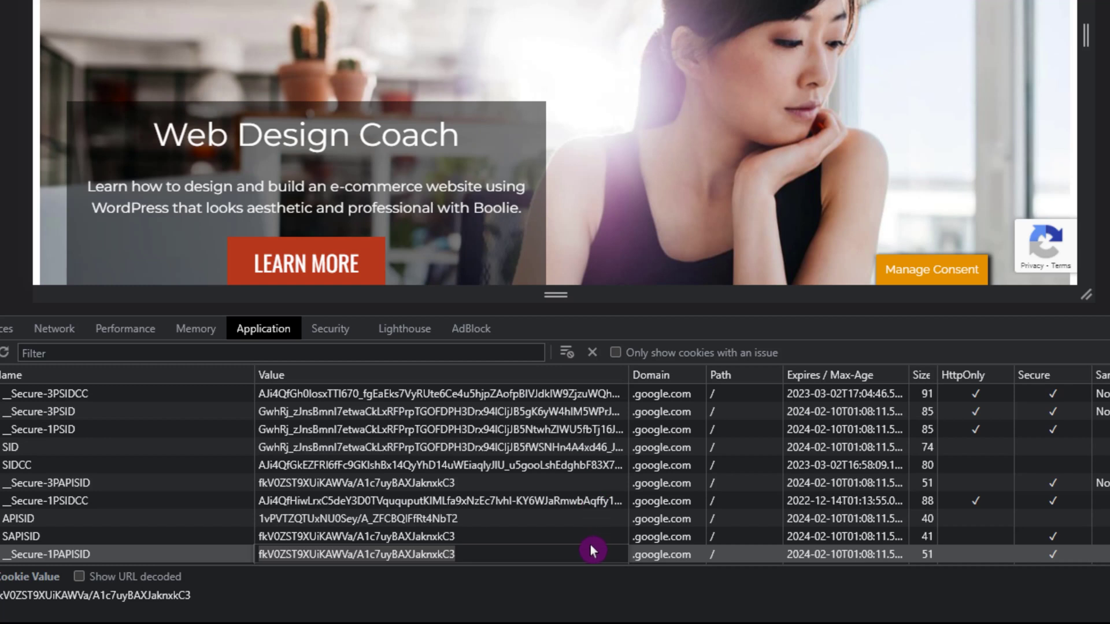
pyautogui.scroll(-3, 591, 545)
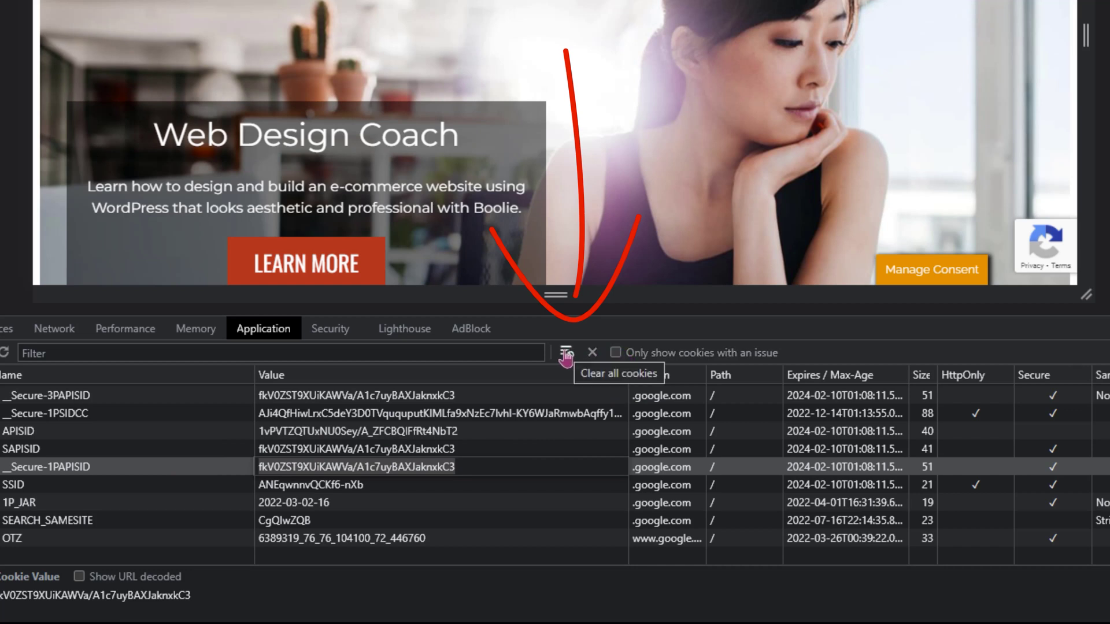
# - Empty the google.com cookie table with the Clear all cookies button
pyautogui.click(565, 355)
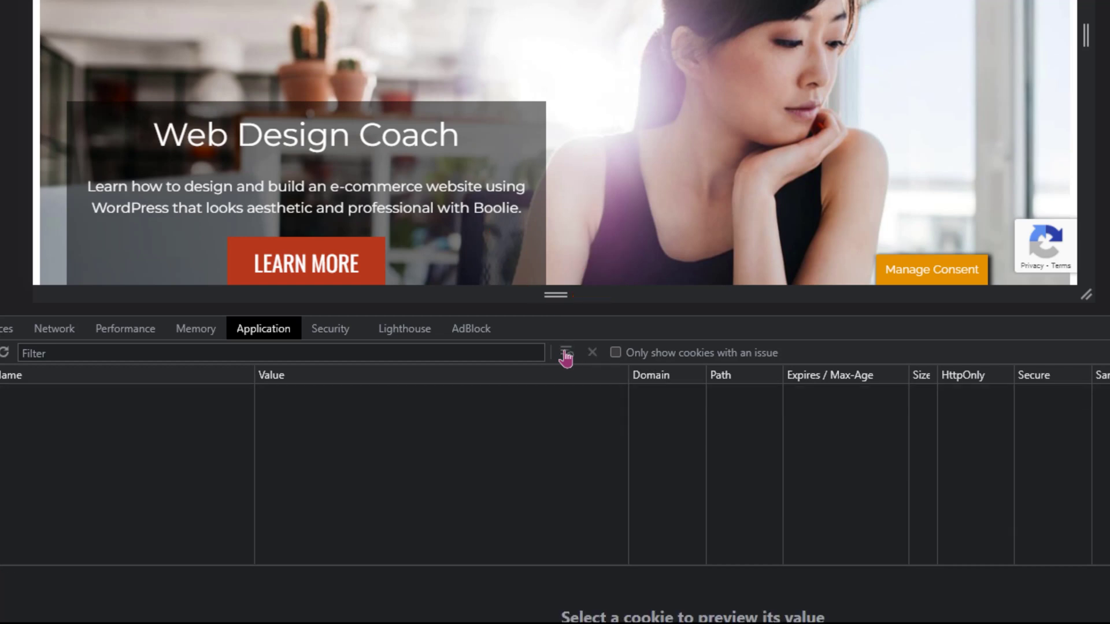